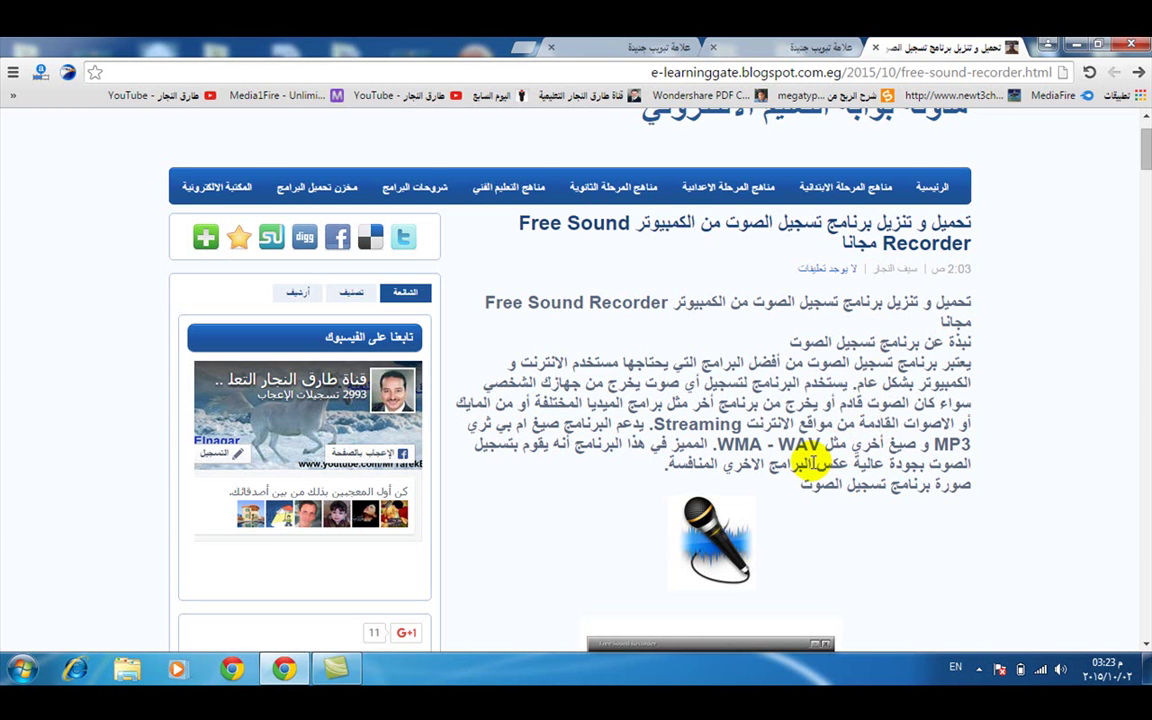
Find the two direct download links in the Free Sound Recorder post and bring up the adyou.me link's page
{"action": "scroll", "coordinate": [812, 462], "scroll_direction": "down", "scroll_amount": 3}
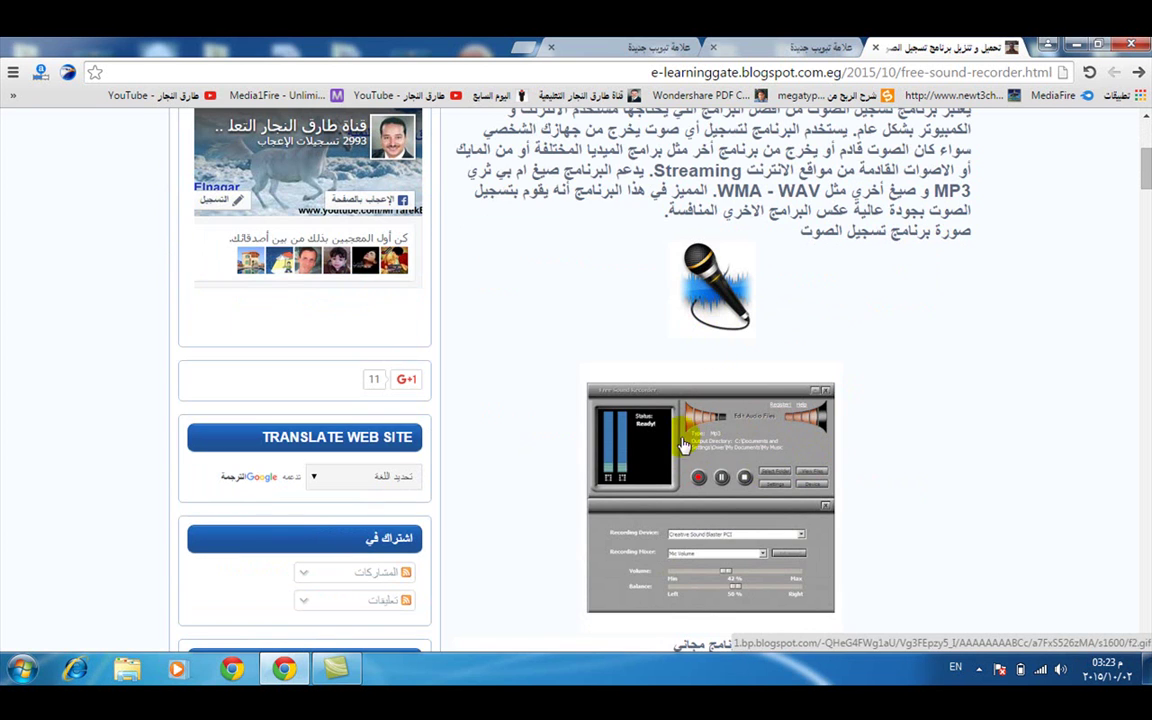
{"action": "scroll", "coordinate": [680, 460], "scroll_direction": "down", "scroll_amount": 3}
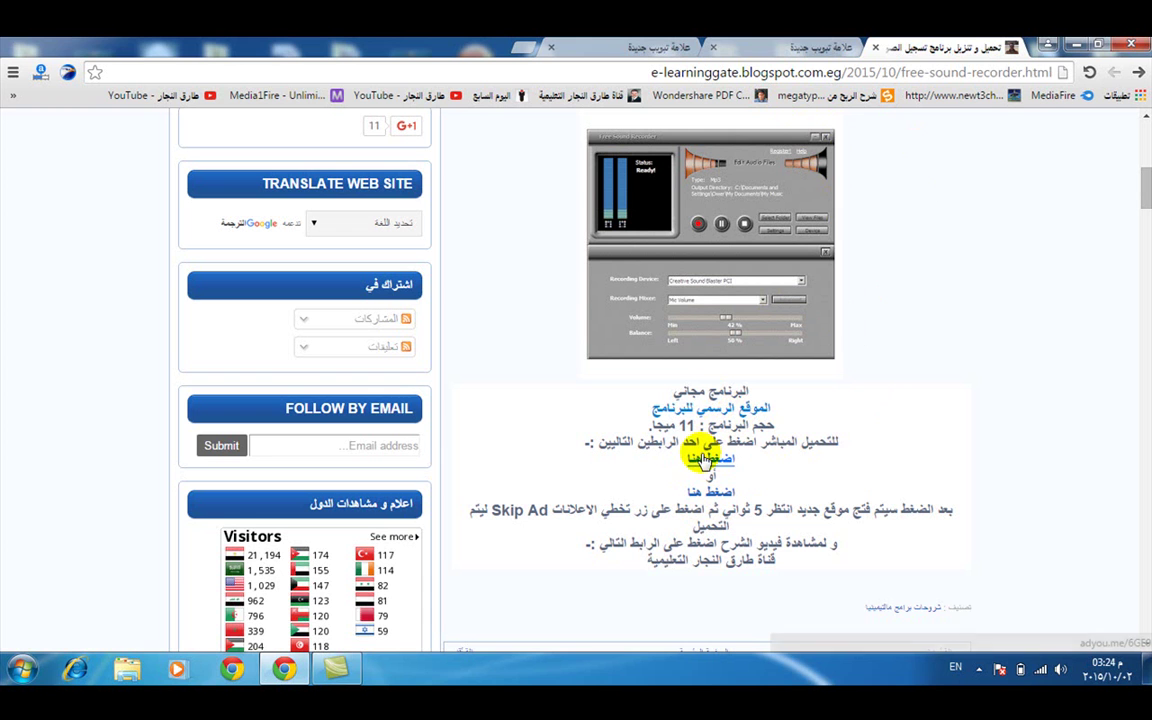
{"action": "left_click", "coordinate": [806, 49]}
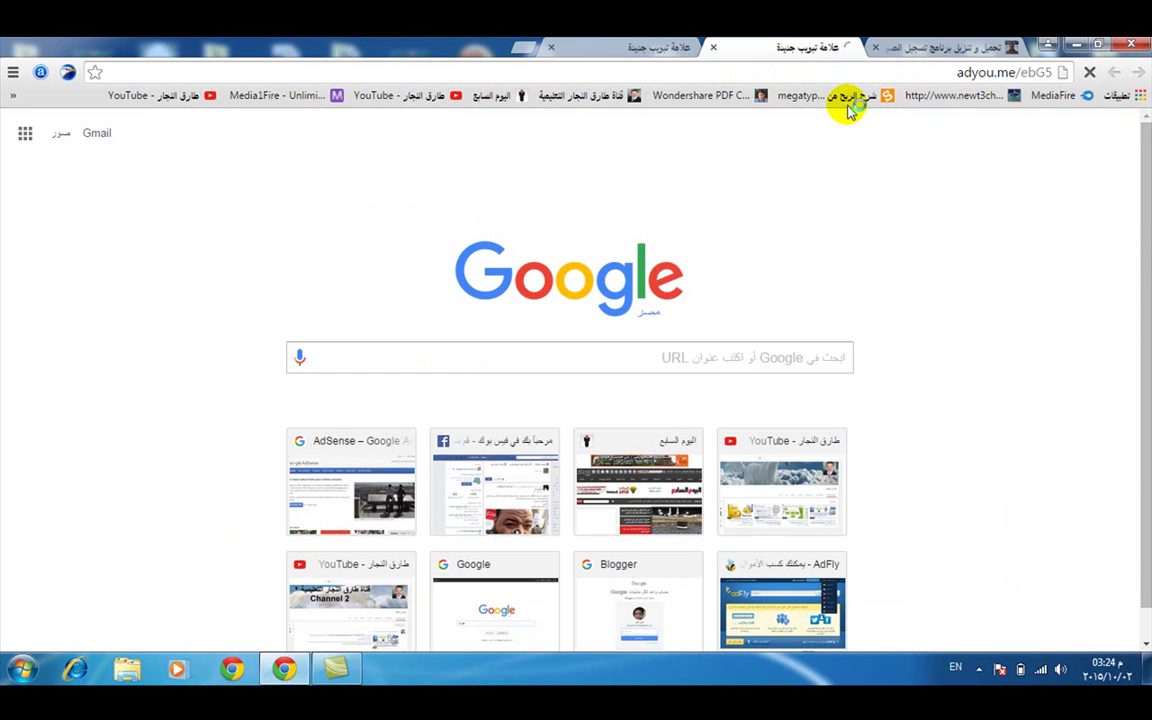
{"action": "left_click", "coordinate": [661, 49]}
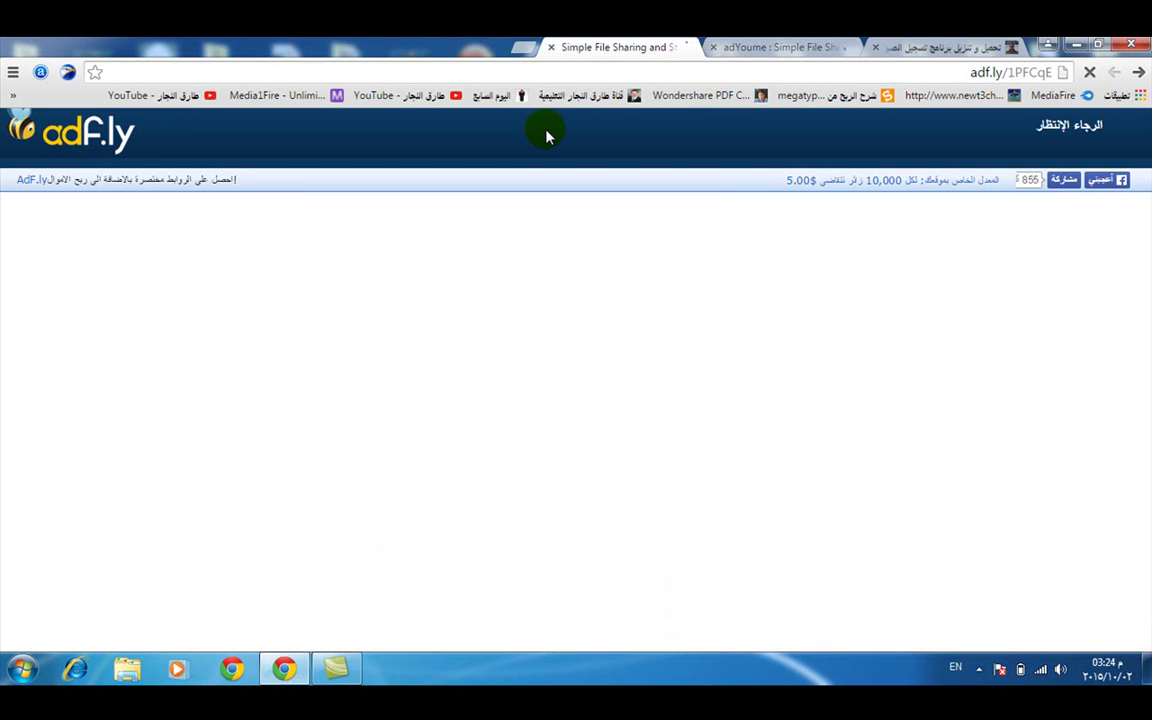
{"action": "left_click", "coordinate": [758, 46]}
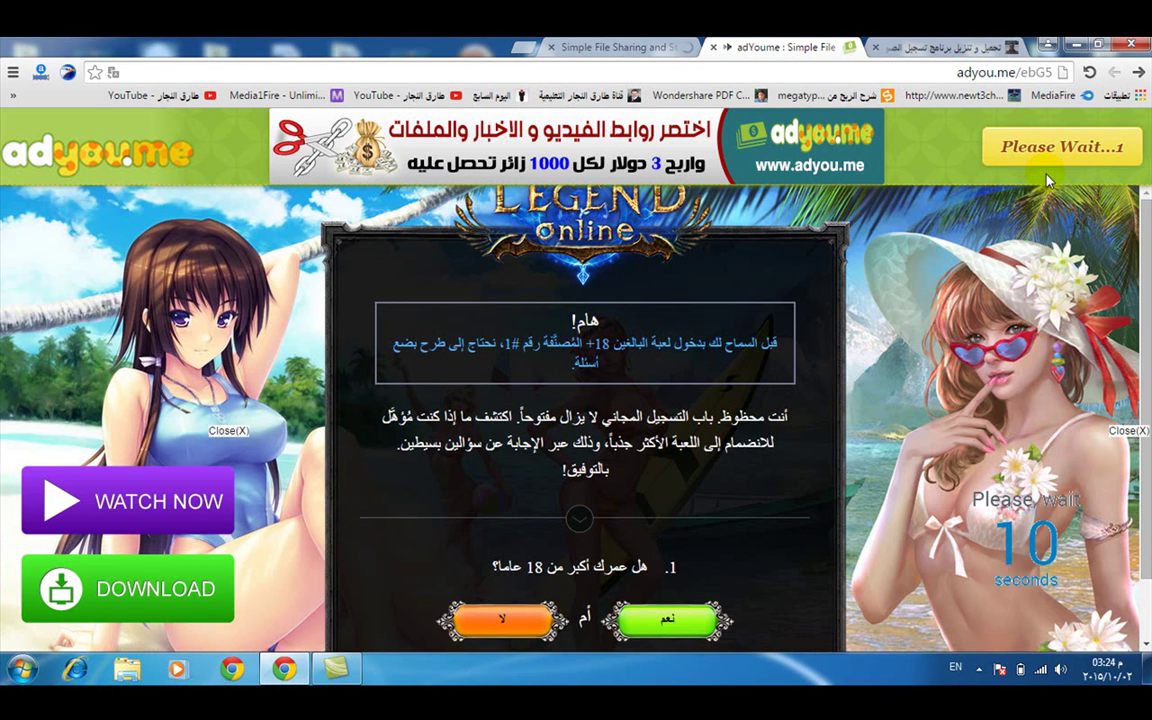
Close the pop-up advert page and skip the adyou.me ad to reach the file's download page
{"action": "left_click", "coordinate": [1030, 147]}
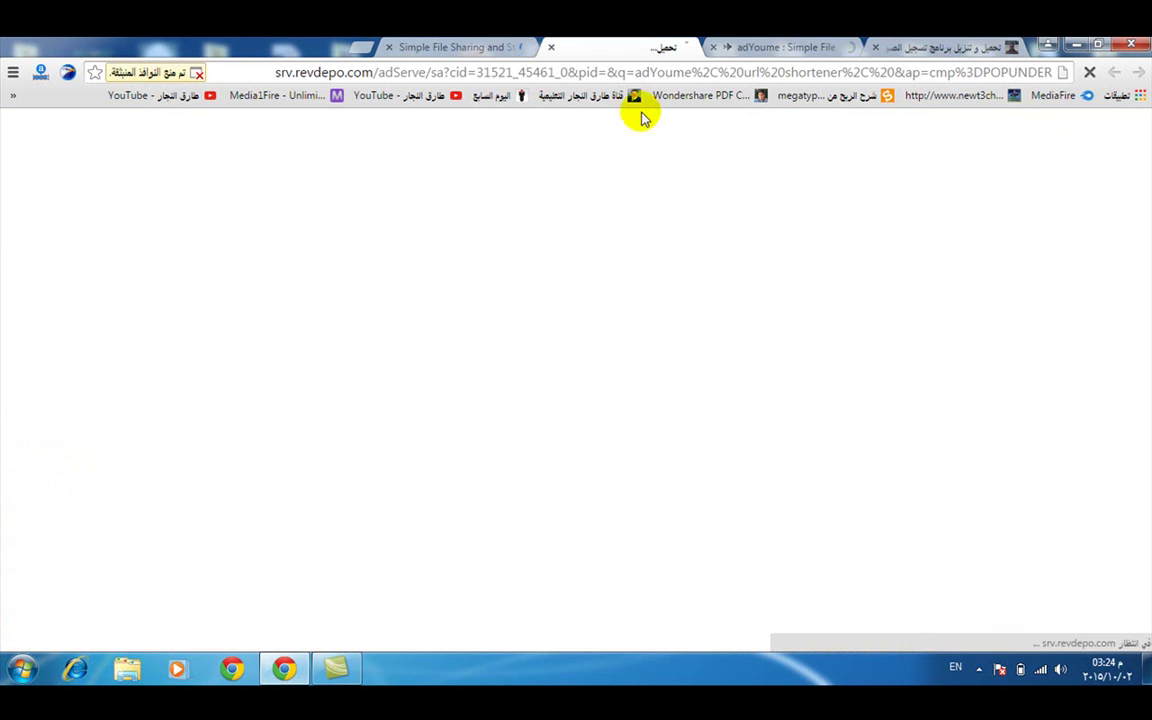
{"action": "left_click", "coordinate": [551, 47]}
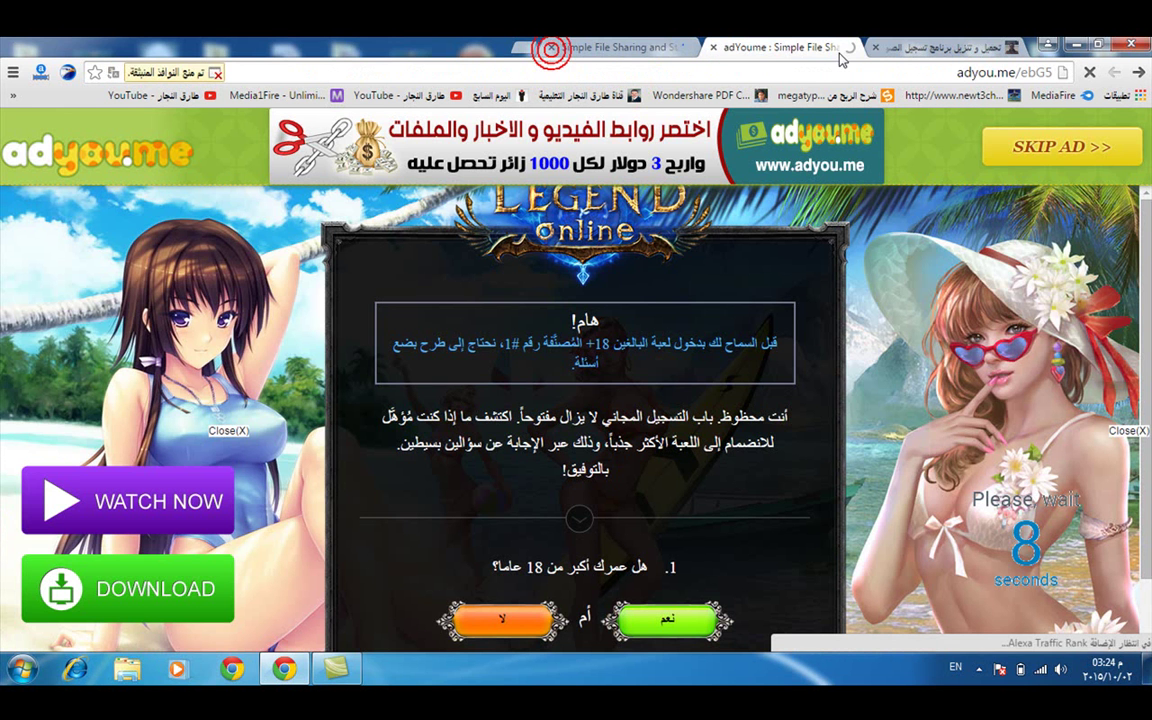
{"action": "left_click", "coordinate": [1034, 160]}
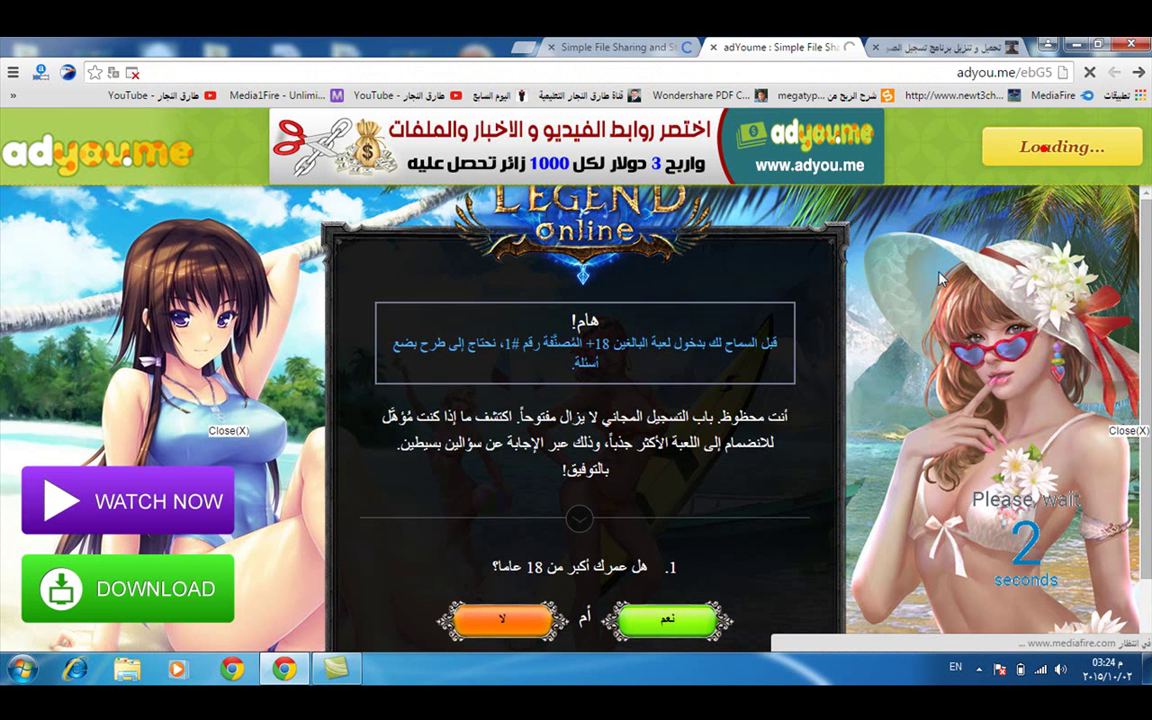
{"action": "left_click", "coordinate": [939, 273]}
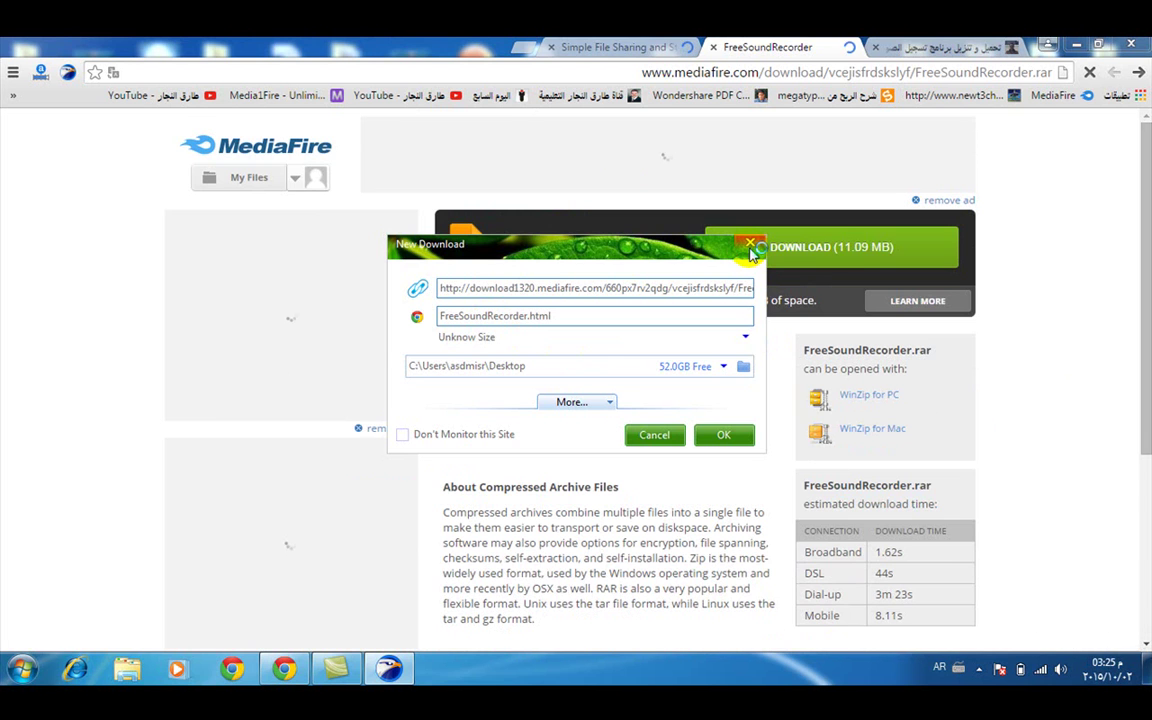
Dismiss the download manager's prompt for FreeSoundRecorder.html and download FreeSoundRecorder.rar from MediaFire
{"action": "left_click", "coordinate": [751, 246]}
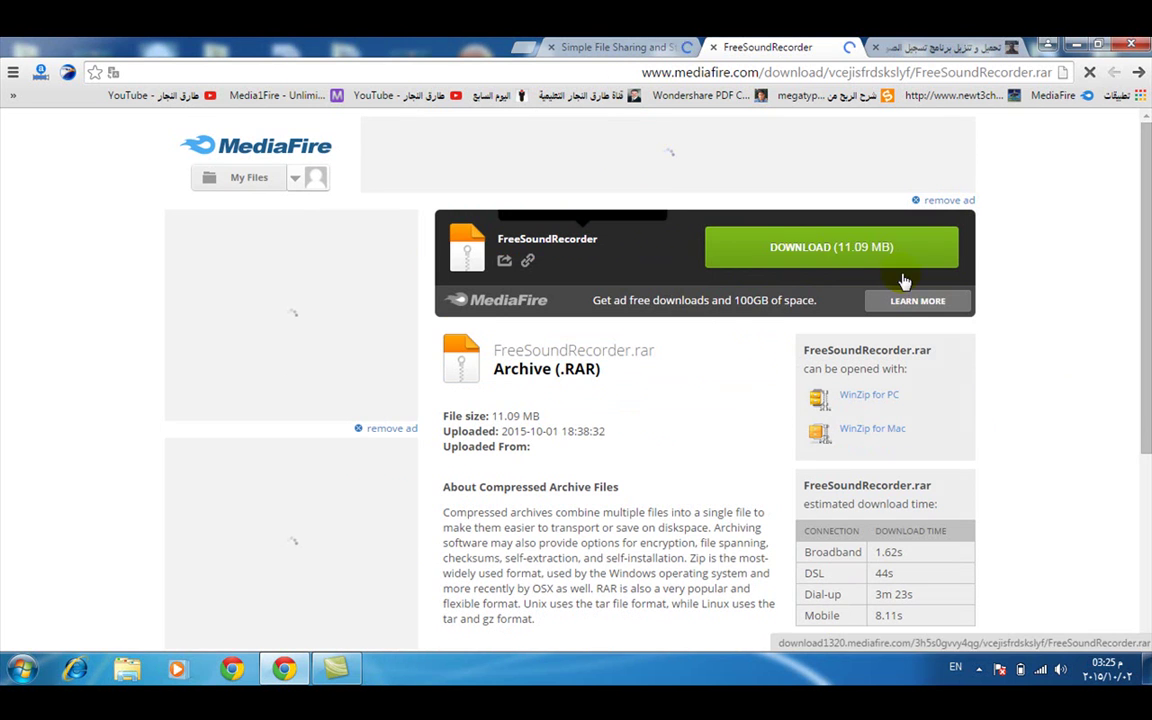
{"action": "left_click", "coordinate": [839, 249]}
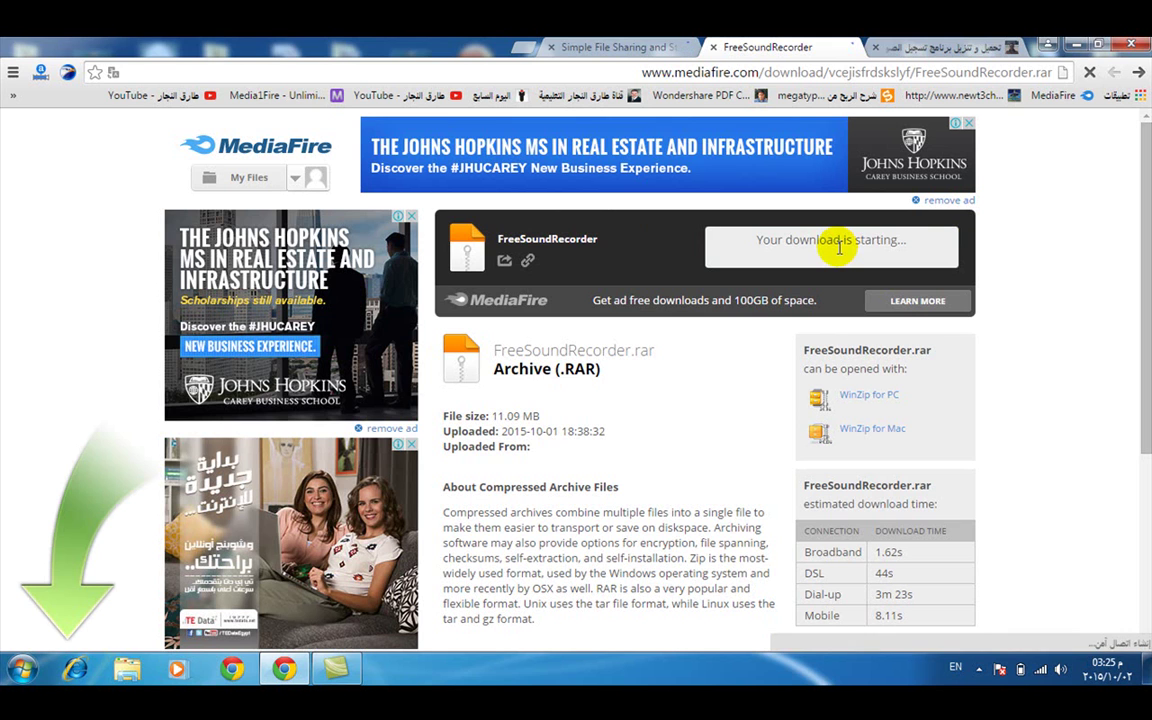
{"action": "left_click", "coordinate": [840, 242]}
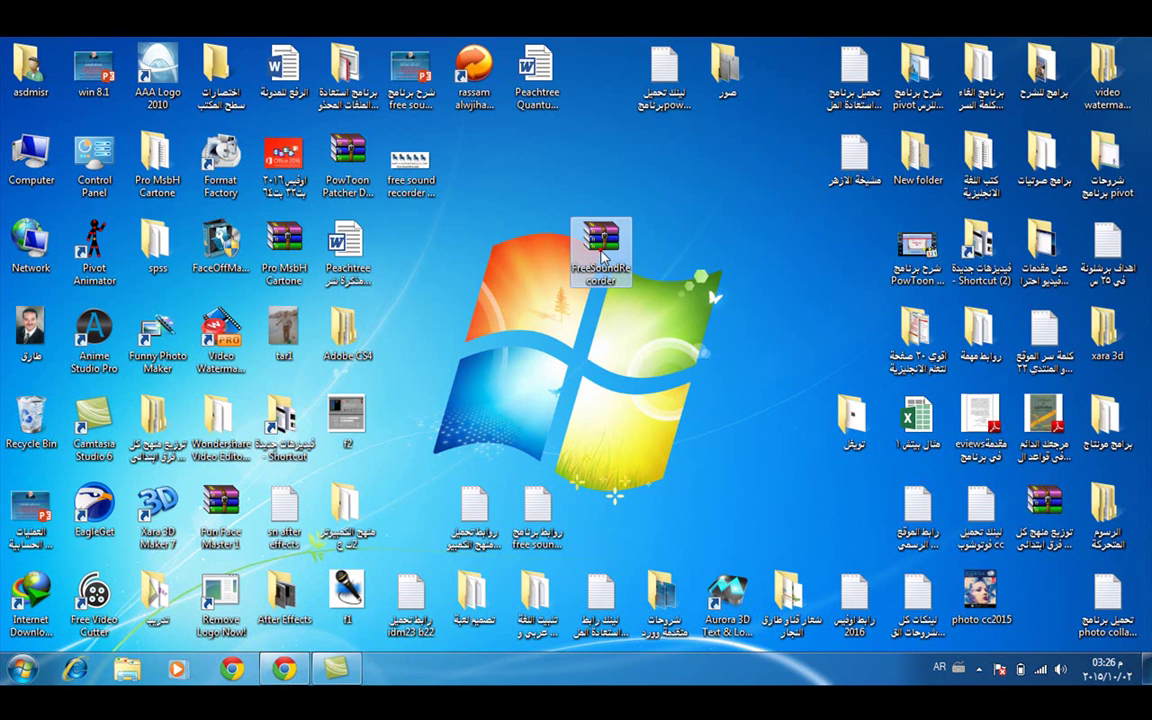
Move the FreeSoundRecorder archive slightly up on the desktop and extract its contents in place
{"action": "left_click_drag", "start_coordinate": [601, 255], "coordinate": [601, 190]}
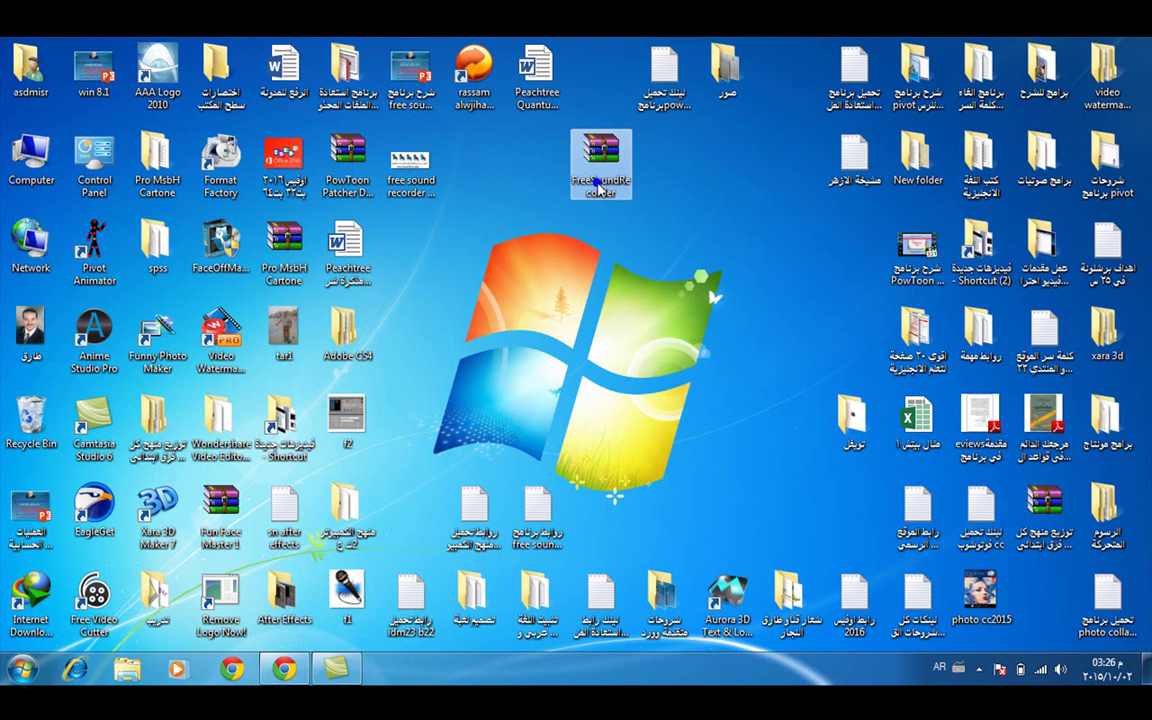
{"action": "right_click", "coordinate": [598, 188]}
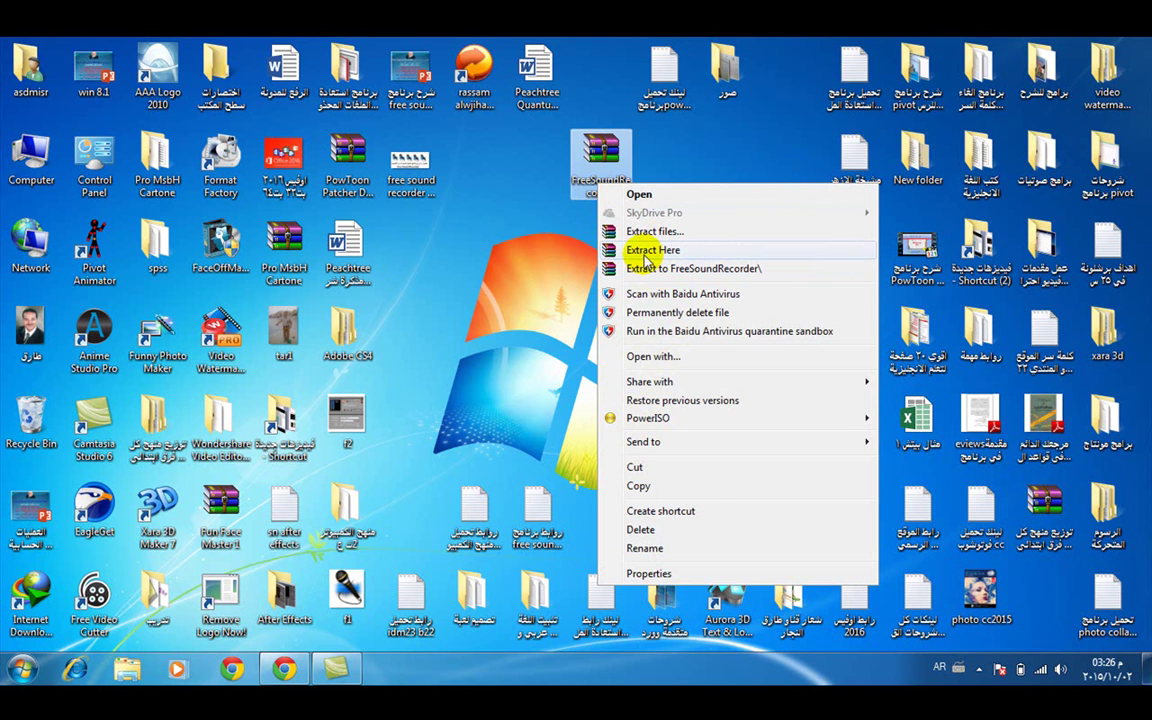
{"action": "left_click", "coordinate": [645, 252]}
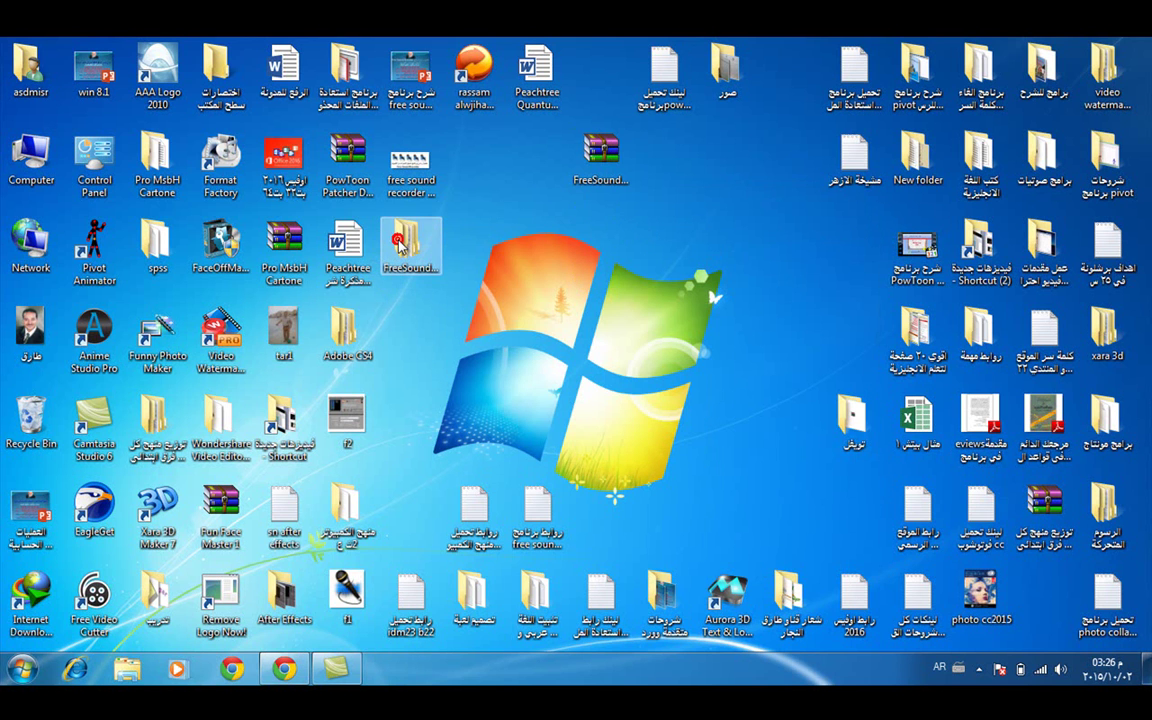
Run the FreeSoundRecorder installer from the nested FreeSoundRecorder folder extracted on the desktop
{"action": "double_click", "coordinate": [400, 248]}
{"action": "left_click", "coordinate": [517, 262]}
{"action": "double_click", "coordinate": [517, 262]}
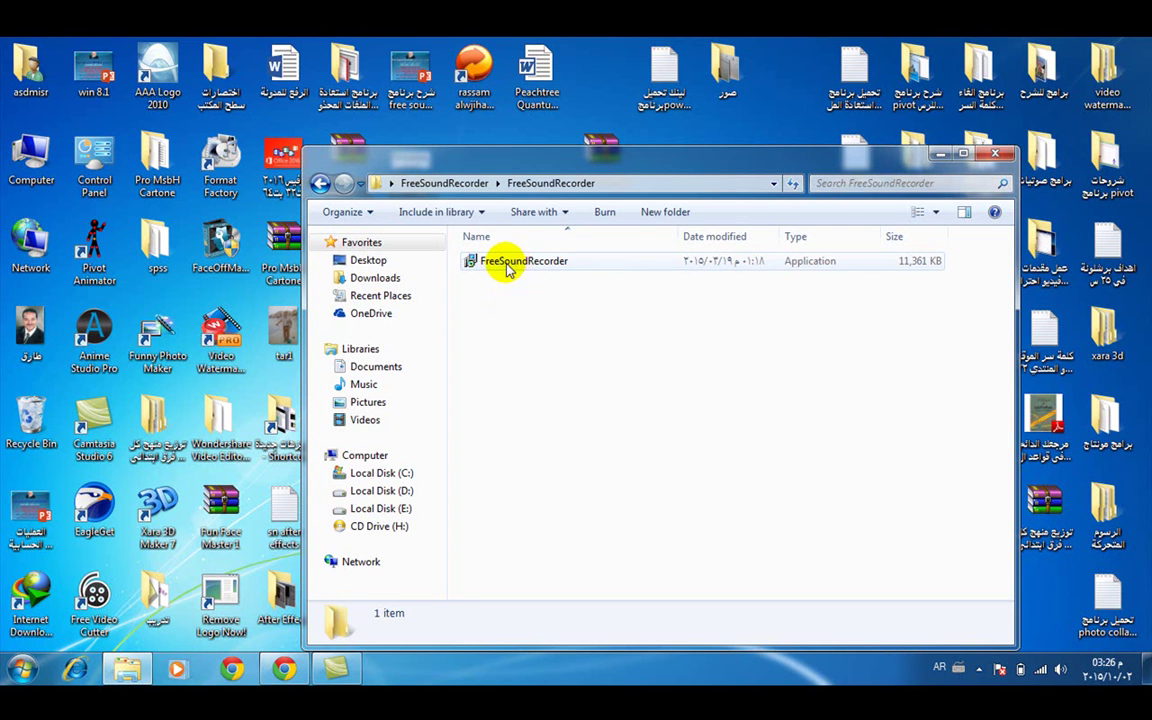
{"action": "left_click", "coordinate": [540, 263]}
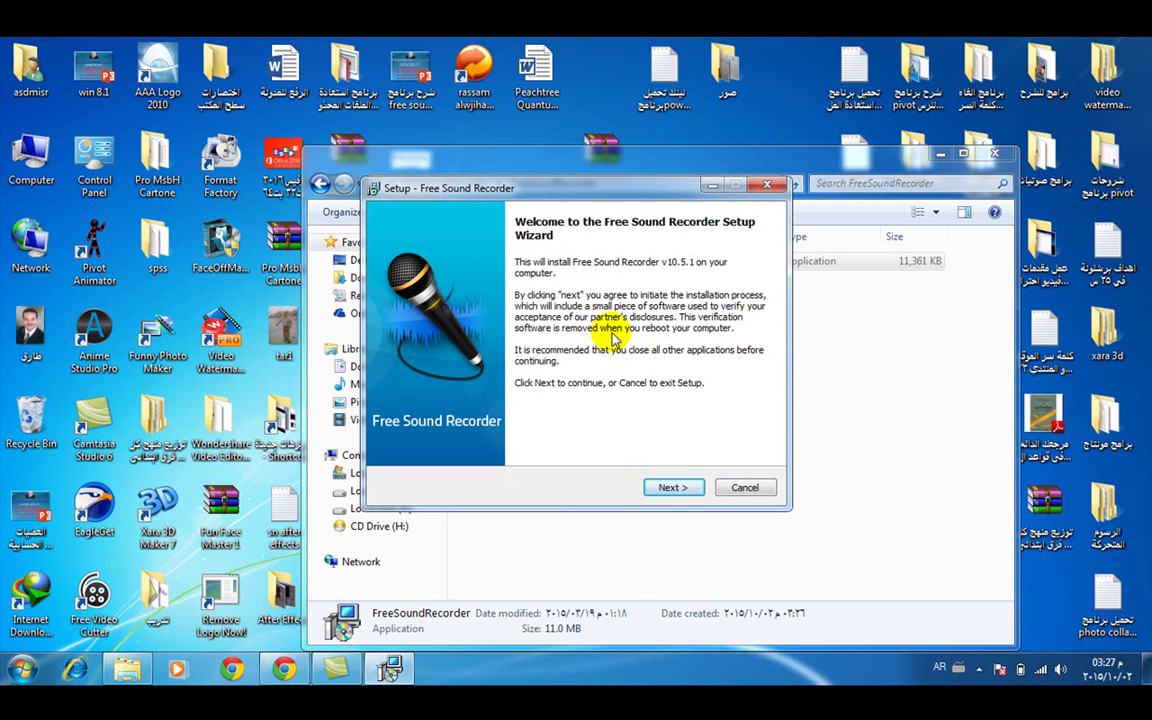
Continue setup with the default install folder and only the desktop shortcut enabled, dismissing the antivirus alert
{"action": "left_click", "coordinate": [667, 489]}
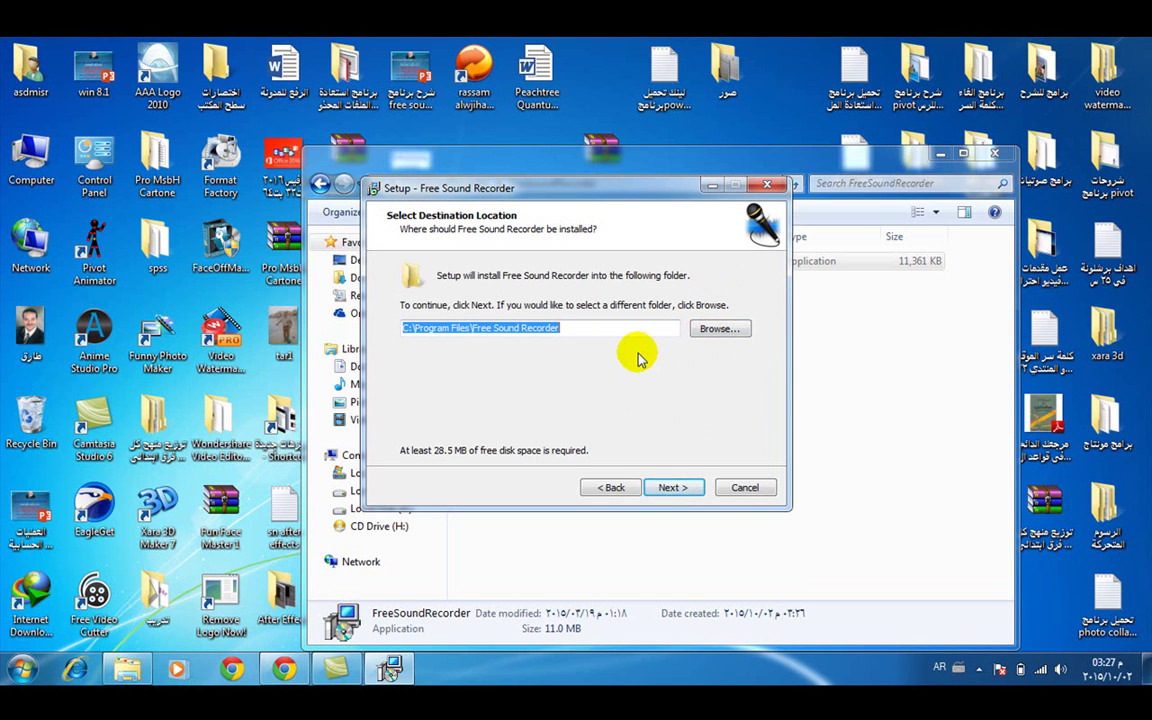
{"action": "left_click", "coordinate": [677, 488]}
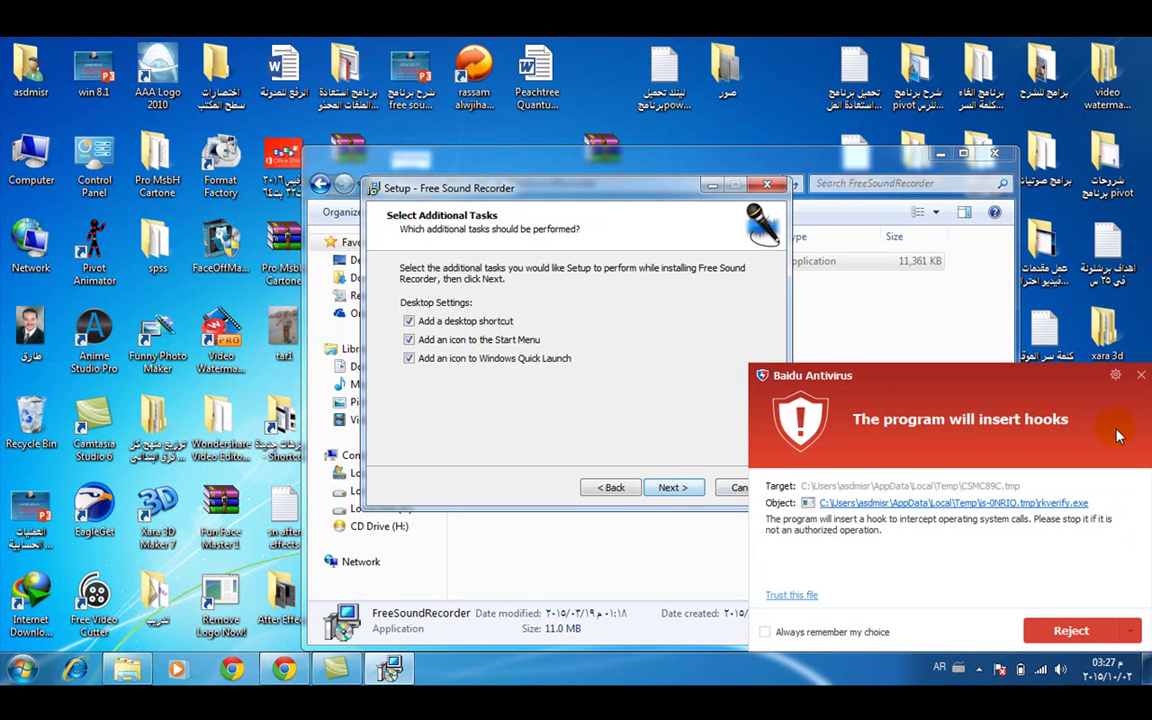
{"action": "left_click", "coordinate": [1141, 375]}
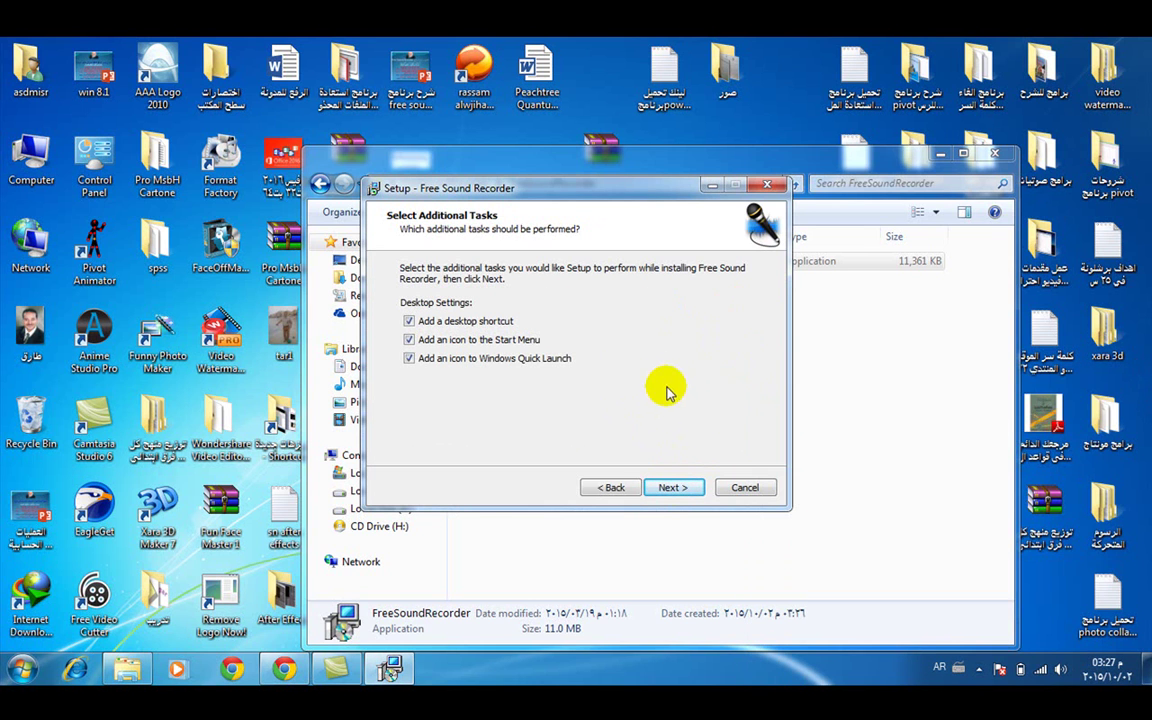
{"action": "left_click", "coordinate": [409, 358]}
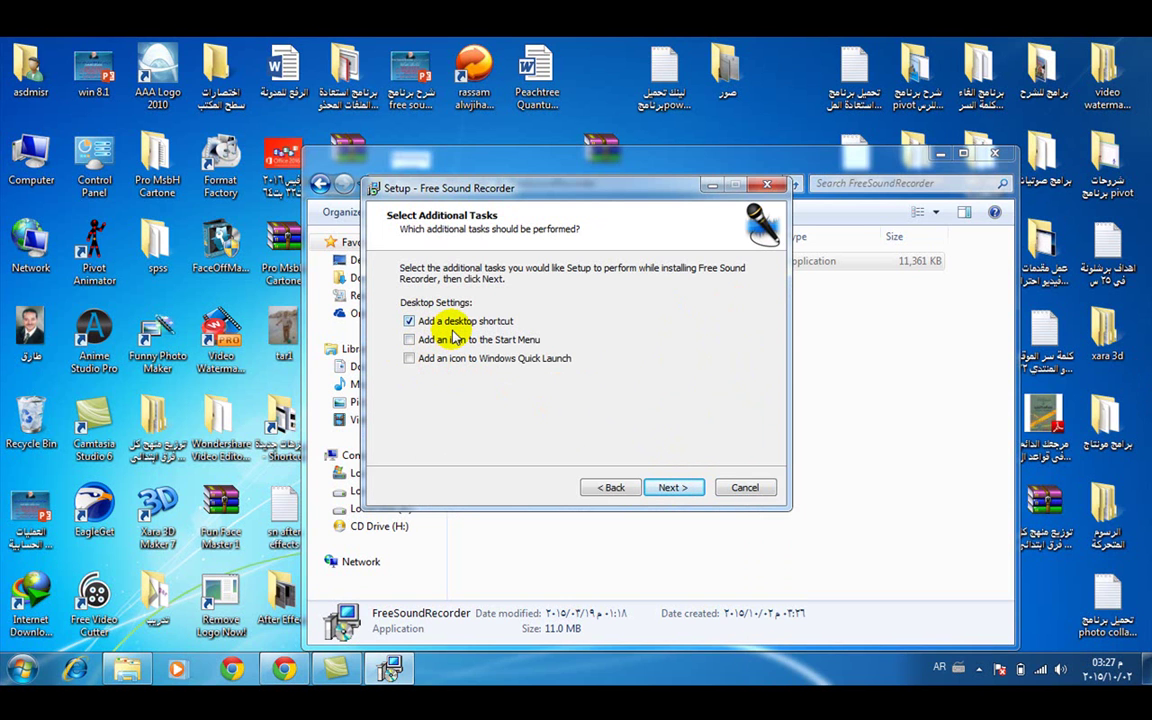
{"action": "left_click", "coordinate": [672, 487]}
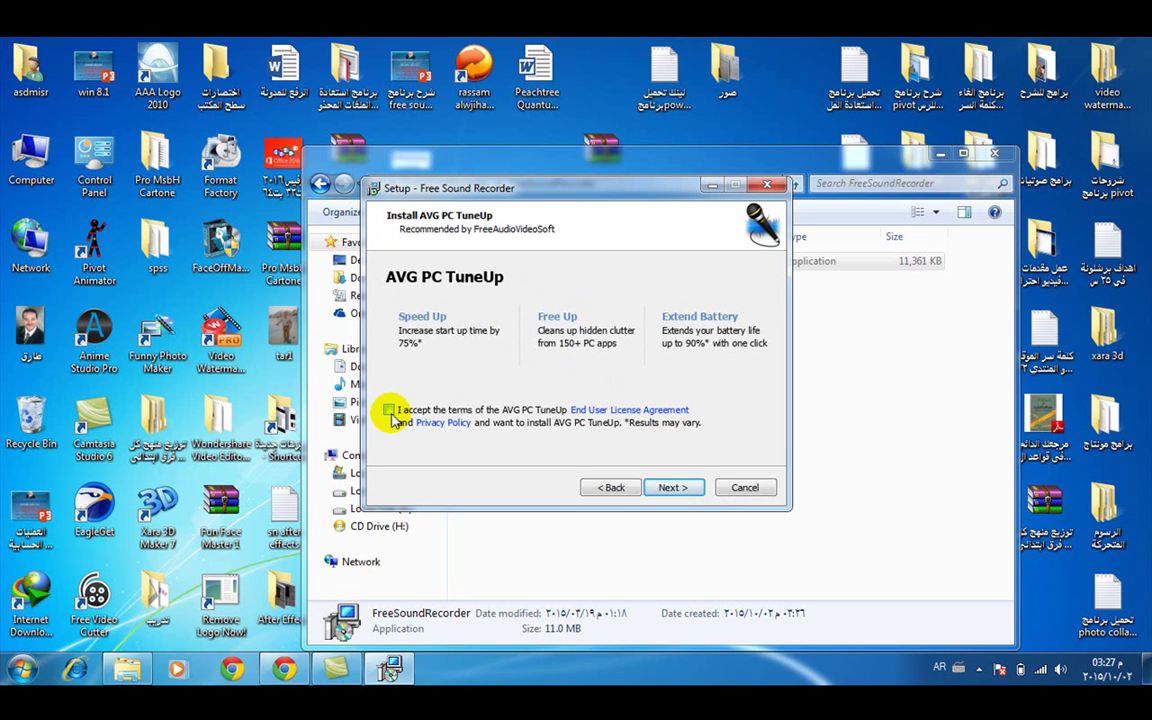
Opt out of AVG PC TuneUp and Muzic.io, and continue with the RelevantKnowledge terms set to Accept
{"action": "left_click", "coordinate": [673, 487]}
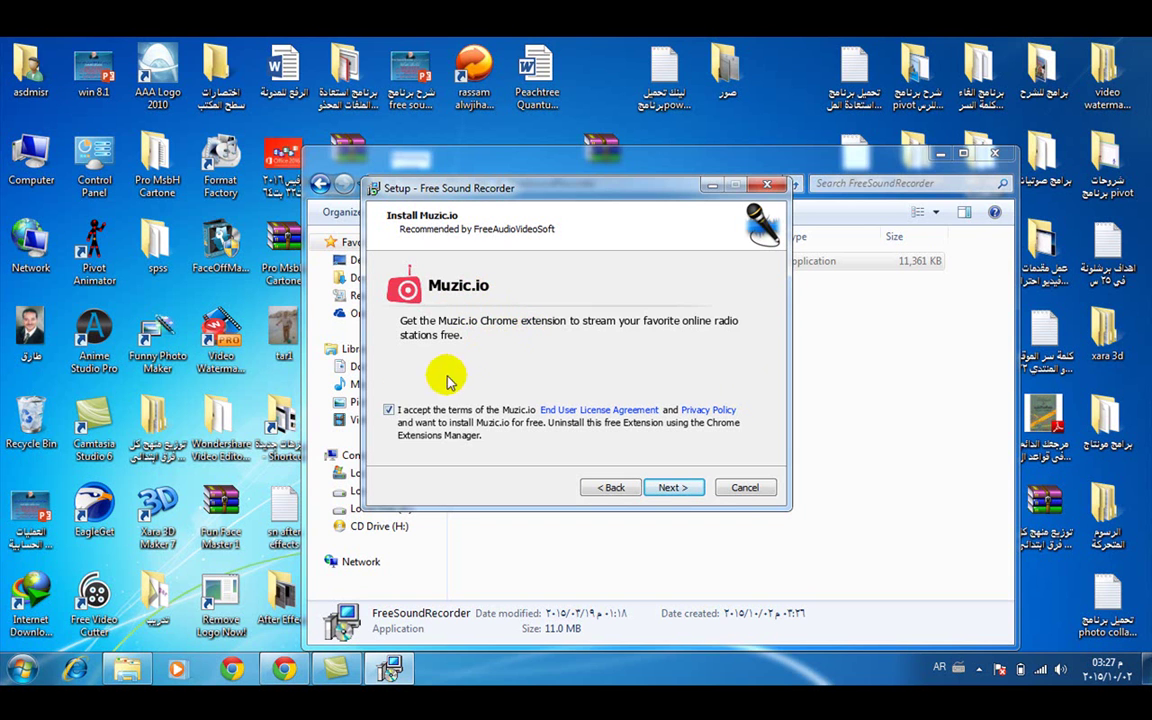
{"action": "left_click", "coordinate": [388, 410]}
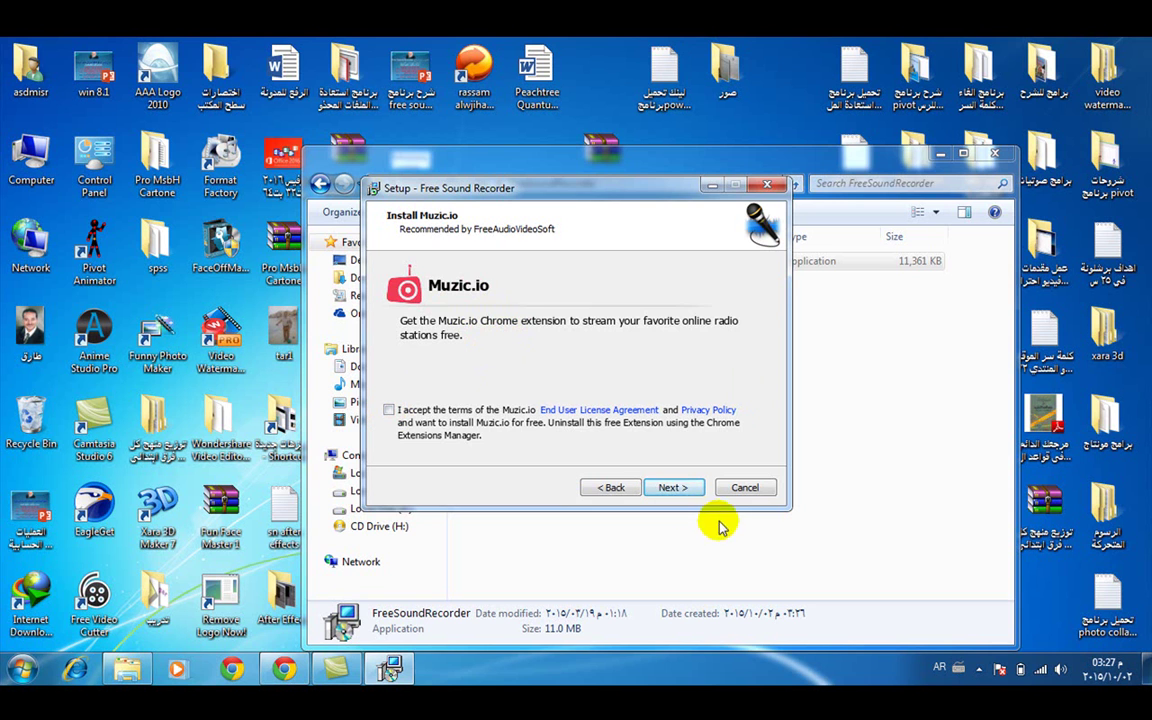
{"action": "left_click", "coordinate": [676, 487]}
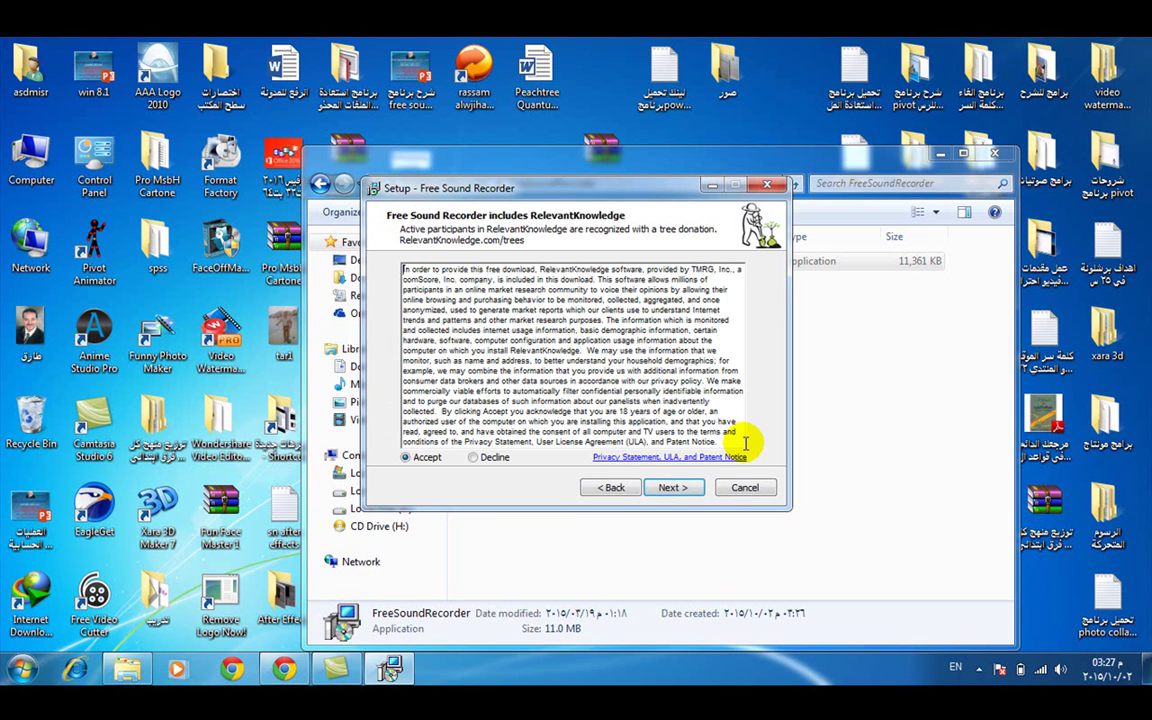
{"action": "left_click", "coordinate": [668, 488]}
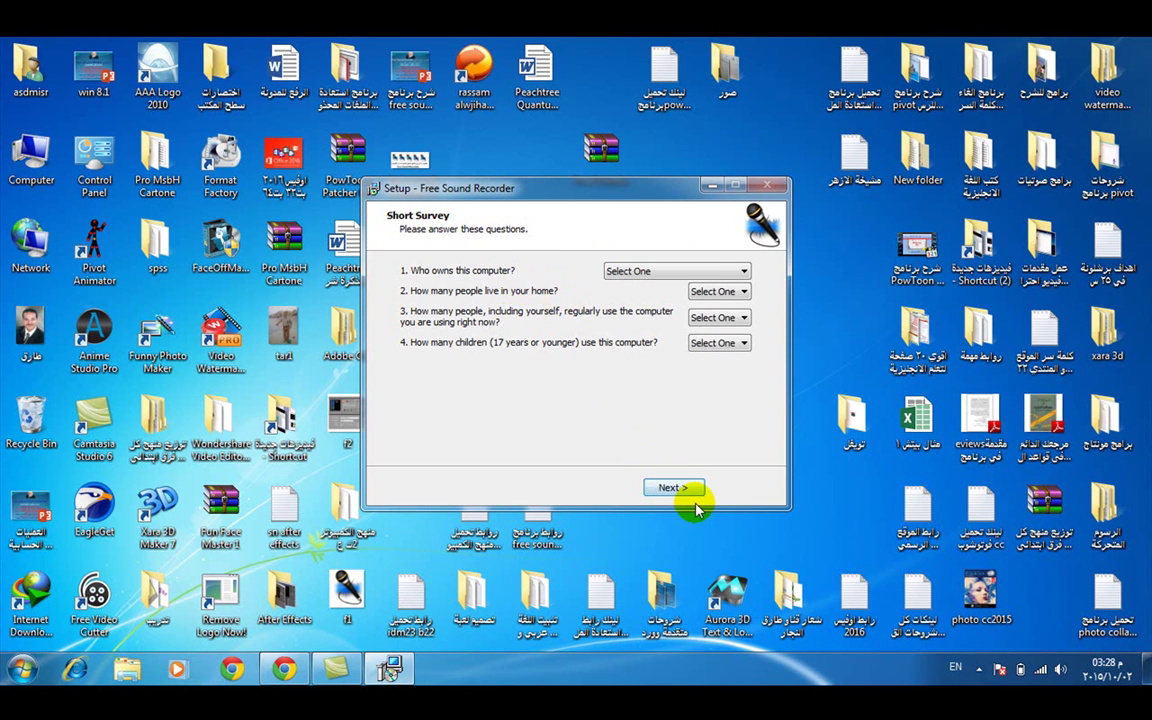
Submit the short survey with "A school" as computer owner, 3 people at home, 2 regular users and 1 child
{"action": "left_click", "coordinate": [690, 272]}
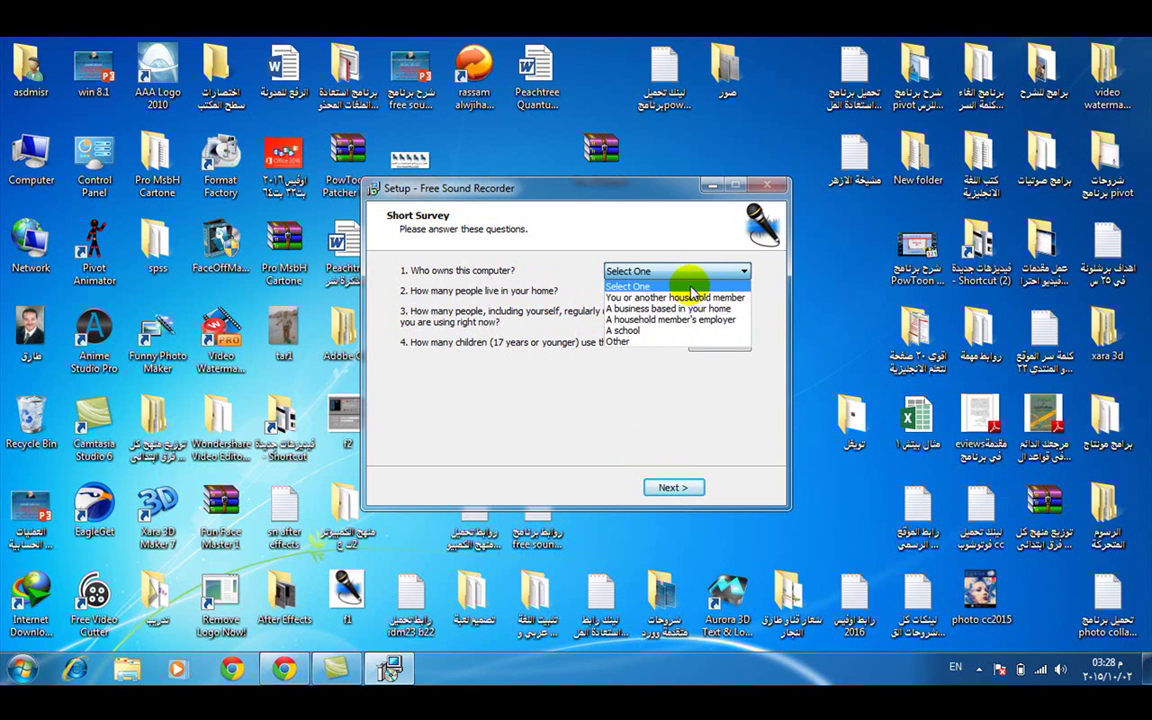
{"action": "left_click", "coordinate": [656, 330]}
{"action": "left_click", "coordinate": [712, 291]}
{"action": "left_click", "coordinate": [714, 340]}
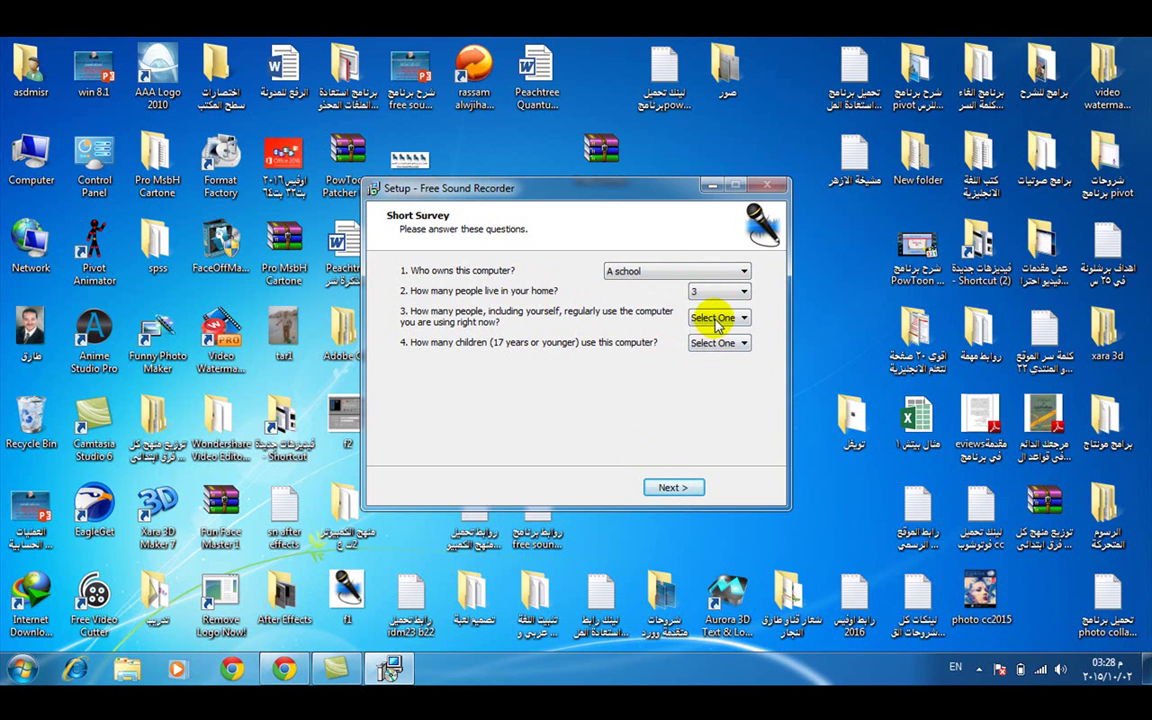
{"action": "left_click", "coordinate": [716, 317]}
{"action": "left_click", "coordinate": [697, 355]}
{"action": "left_click", "coordinate": [718, 342]}
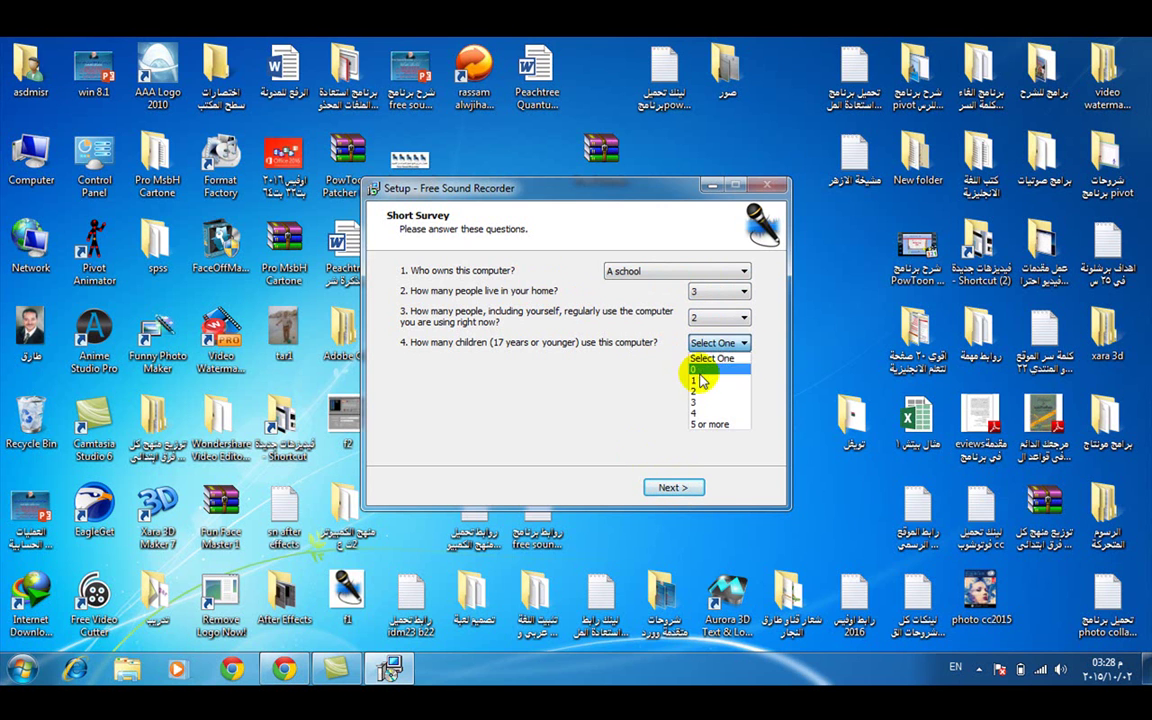
{"action": "left_click", "coordinate": [700, 380]}
{"action": "left_click", "coordinate": [684, 496]}
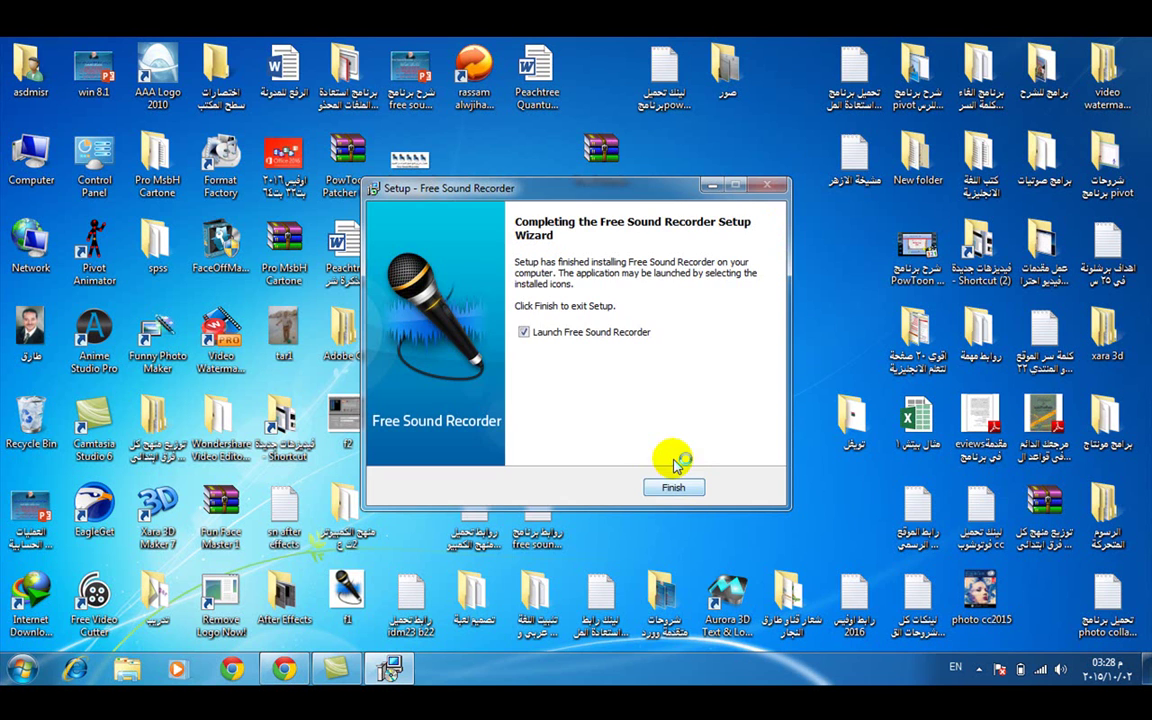
Finish the Free Sound Recorder setup with the option to launch the program turned off
{"action": "left_click", "coordinate": [581, 334]}
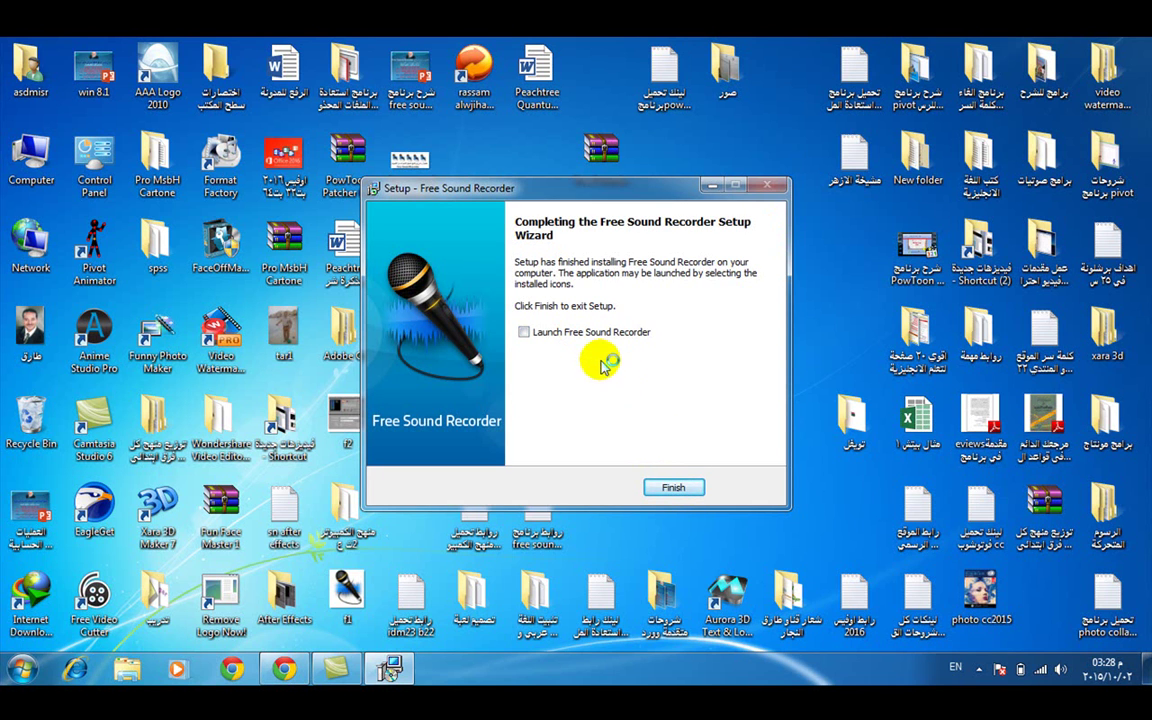
{"action": "left_click", "coordinate": [666, 486]}
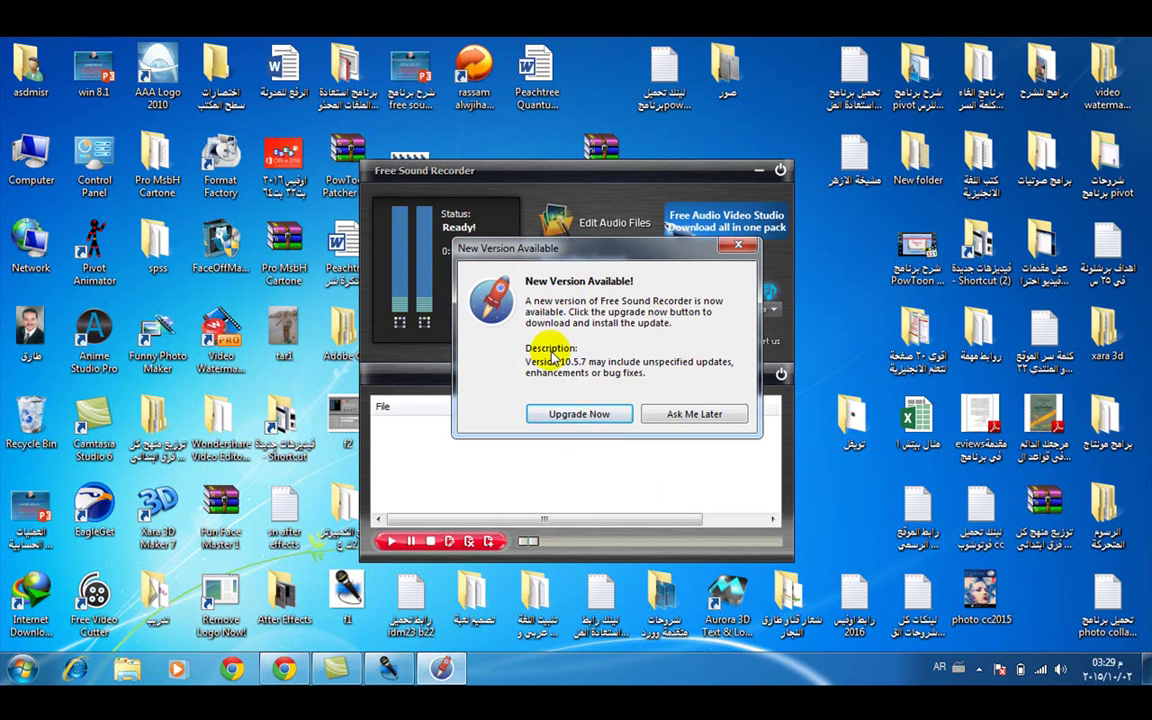
Postpone the new version upgrade and record an audio clip about 5 seconds long
{"action": "left_click", "coordinate": [690, 417]}
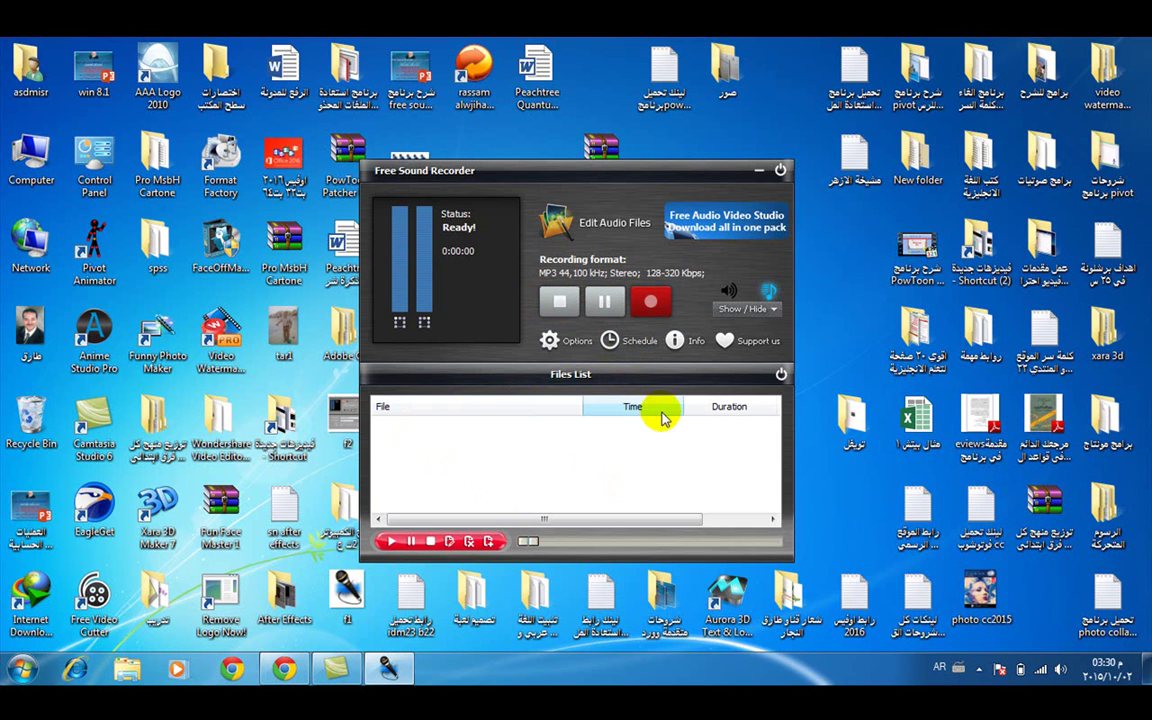
{"action": "left_click", "coordinate": [653, 303]}
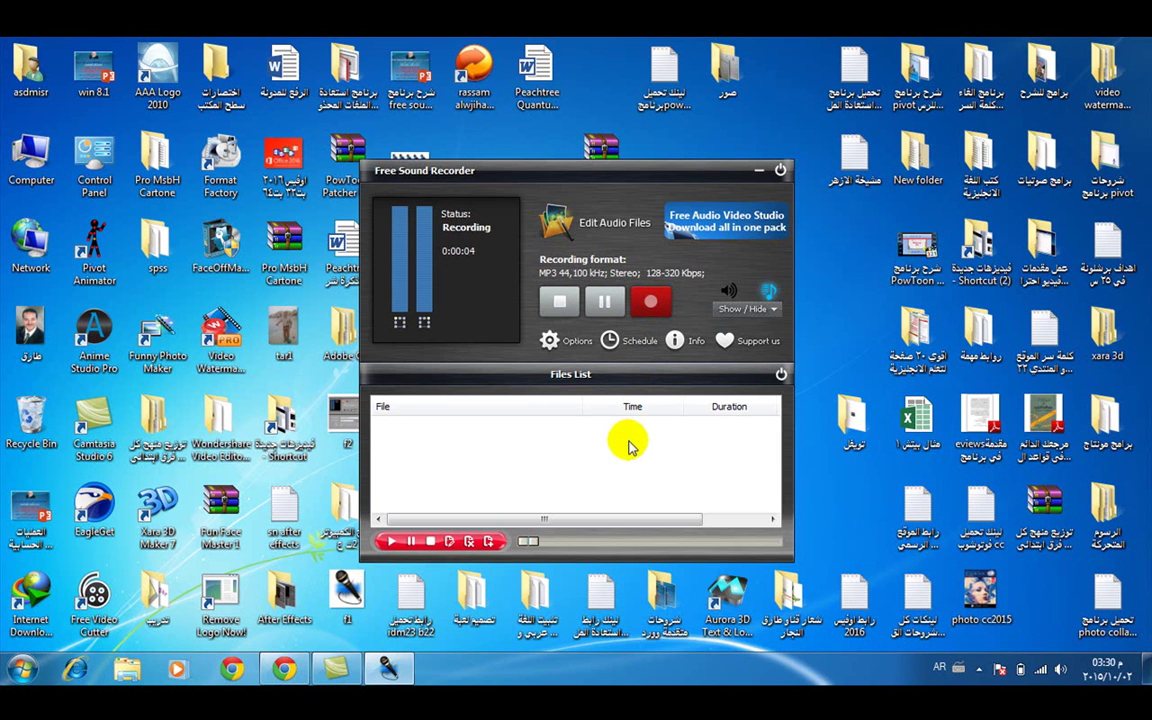
{"action": "left_click", "coordinate": [561, 304]}
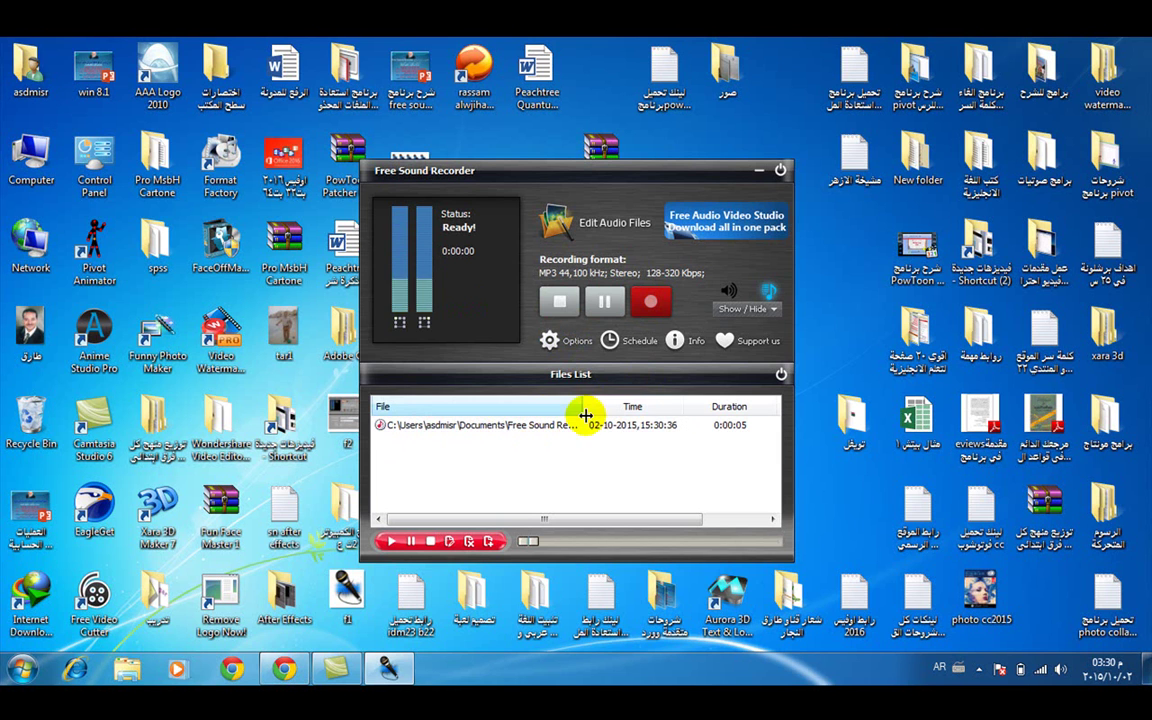
Widen the File column in the files list to show more of the path and select the recorded clip
{"action": "left_click_drag", "start_coordinate": [584, 406], "coordinate": [684, 406]}
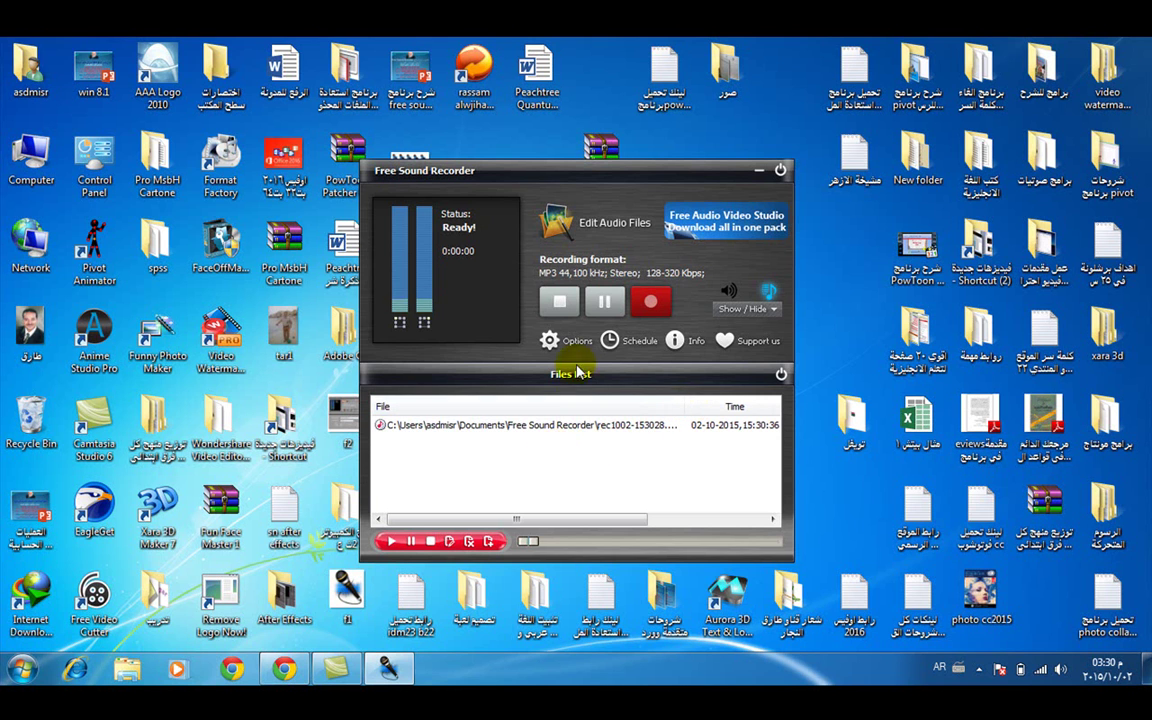
{"action": "left_click", "coordinate": [537, 430]}
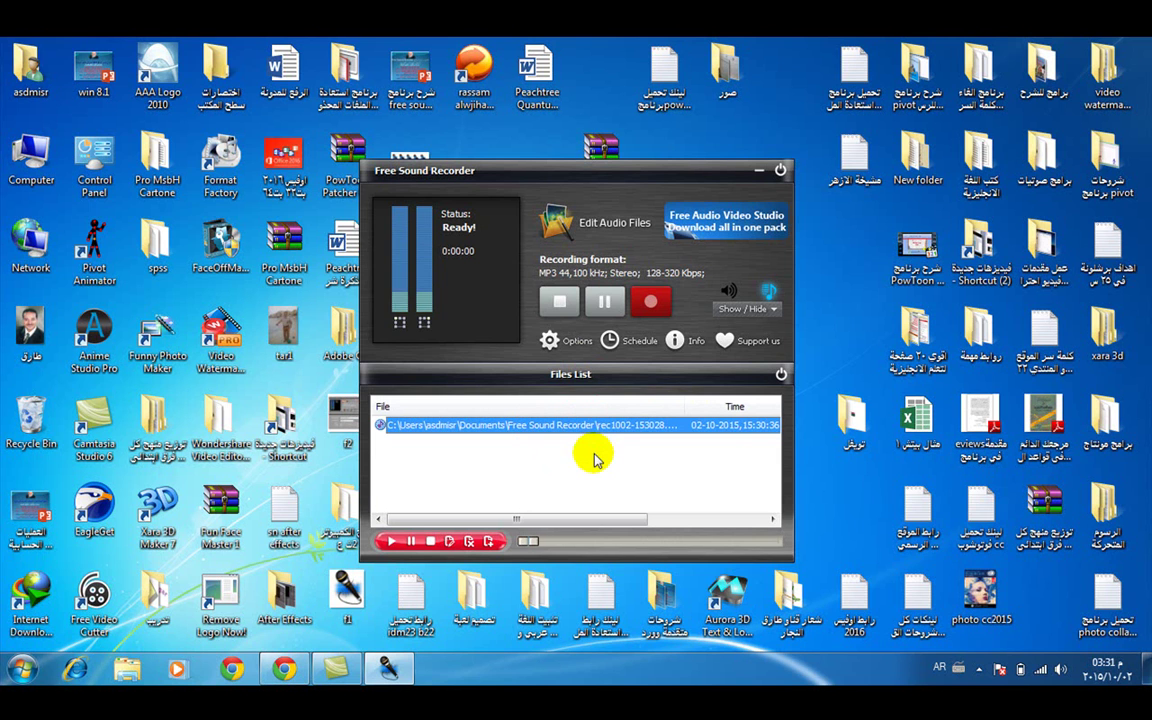
{"action": "left_click", "coordinate": [653, 310]}
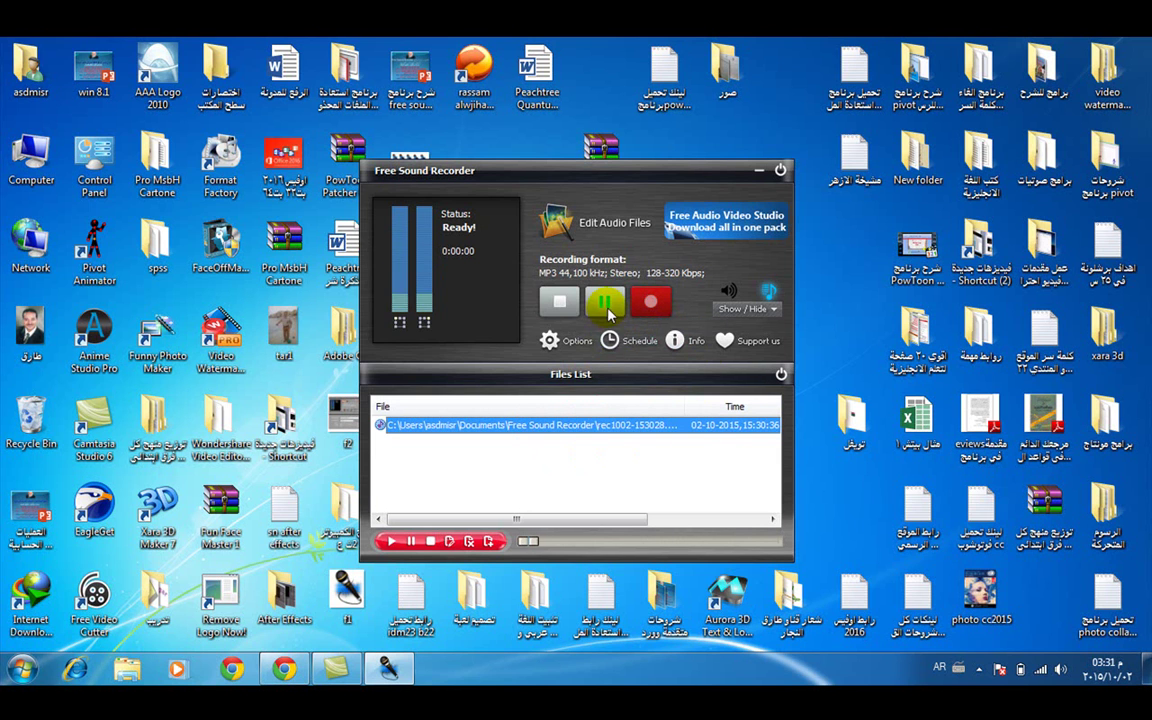
{"action": "left_click", "coordinate": [562, 316]}
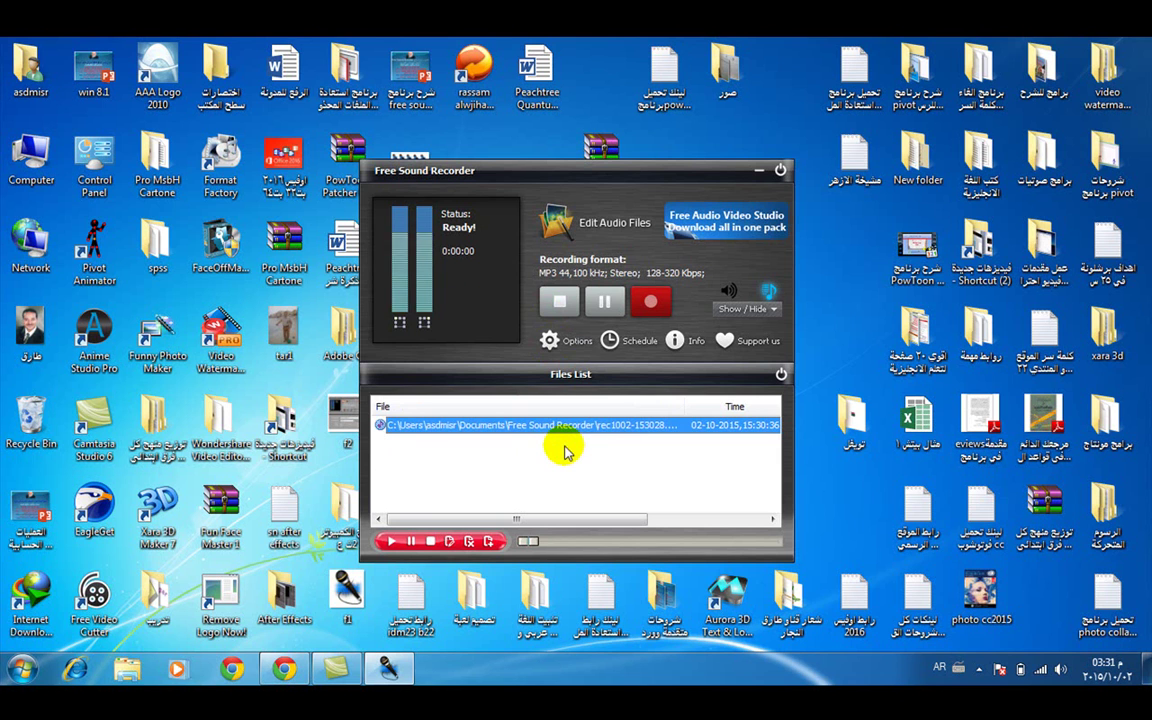
Examine the output directory choice and the recording hotkeys in the recorder's options, and leave without saving changes
{"action": "left_click", "coordinate": [575, 343]}
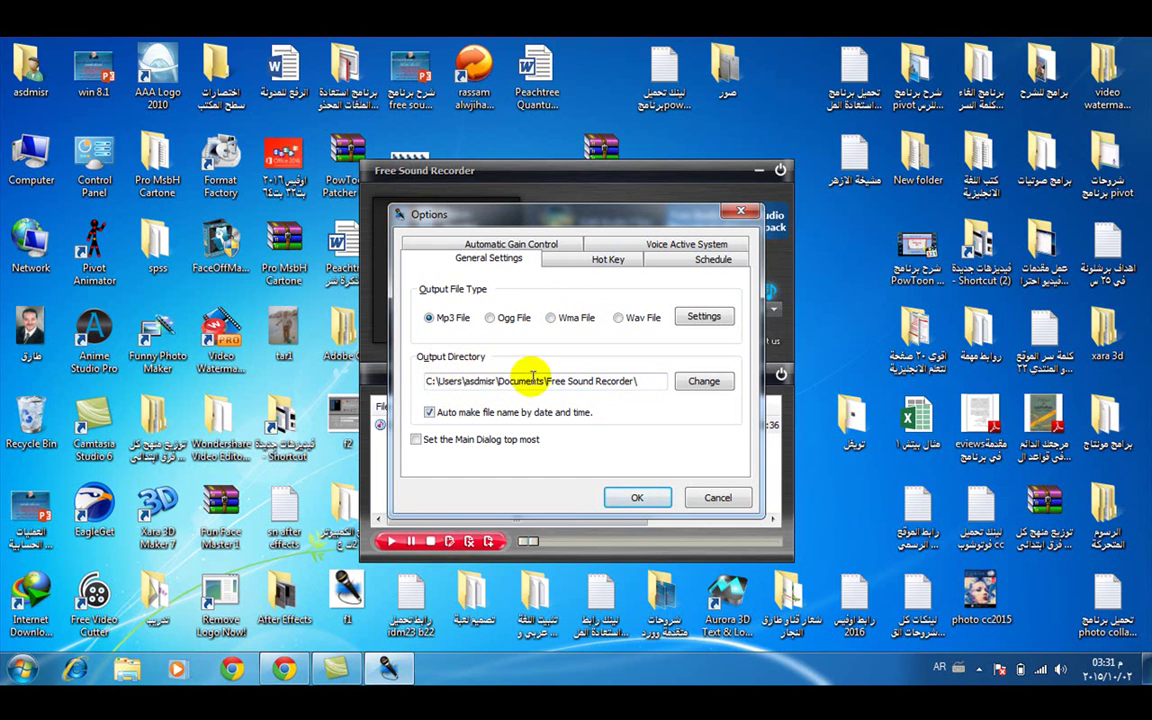
{"action": "left_click", "coordinate": [705, 381]}
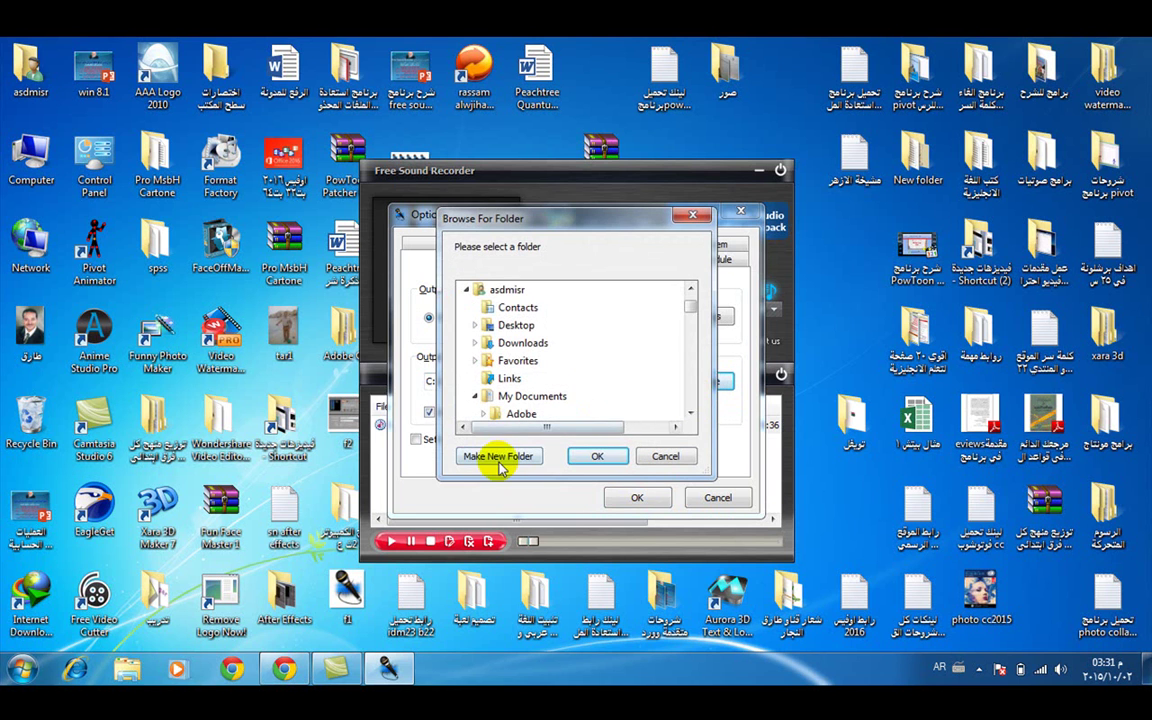
{"action": "left_click", "coordinate": [664, 455]}
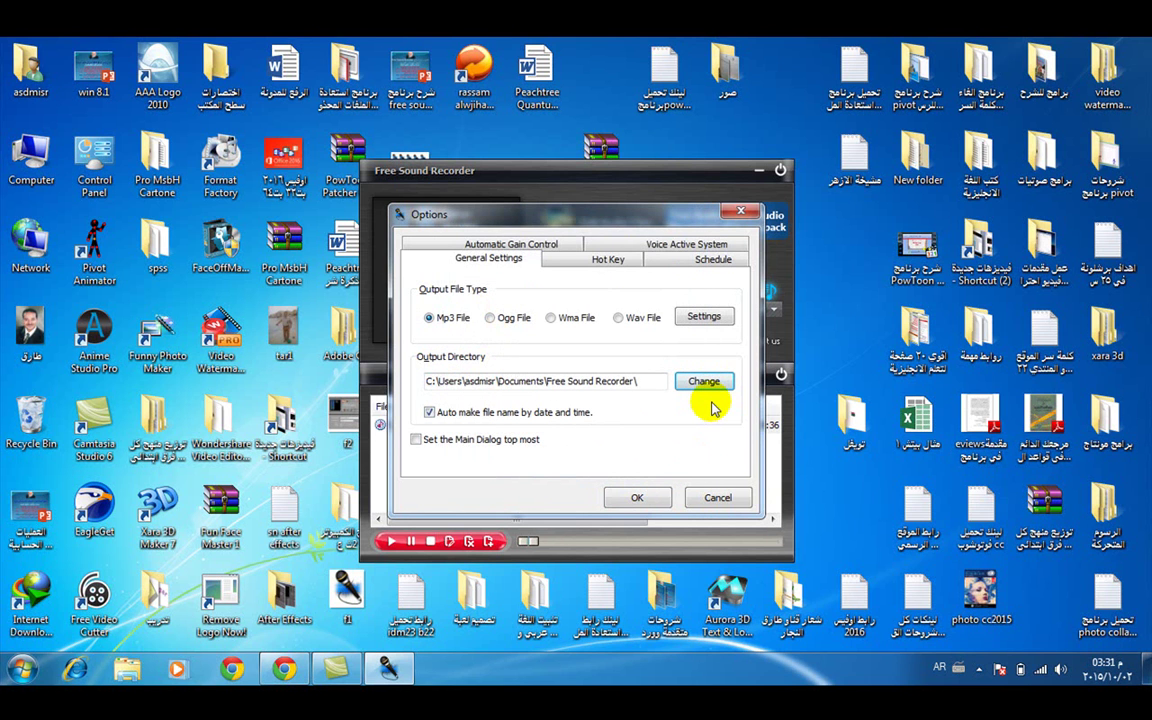
{"action": "left_click", "coordinate": [592, 260]}
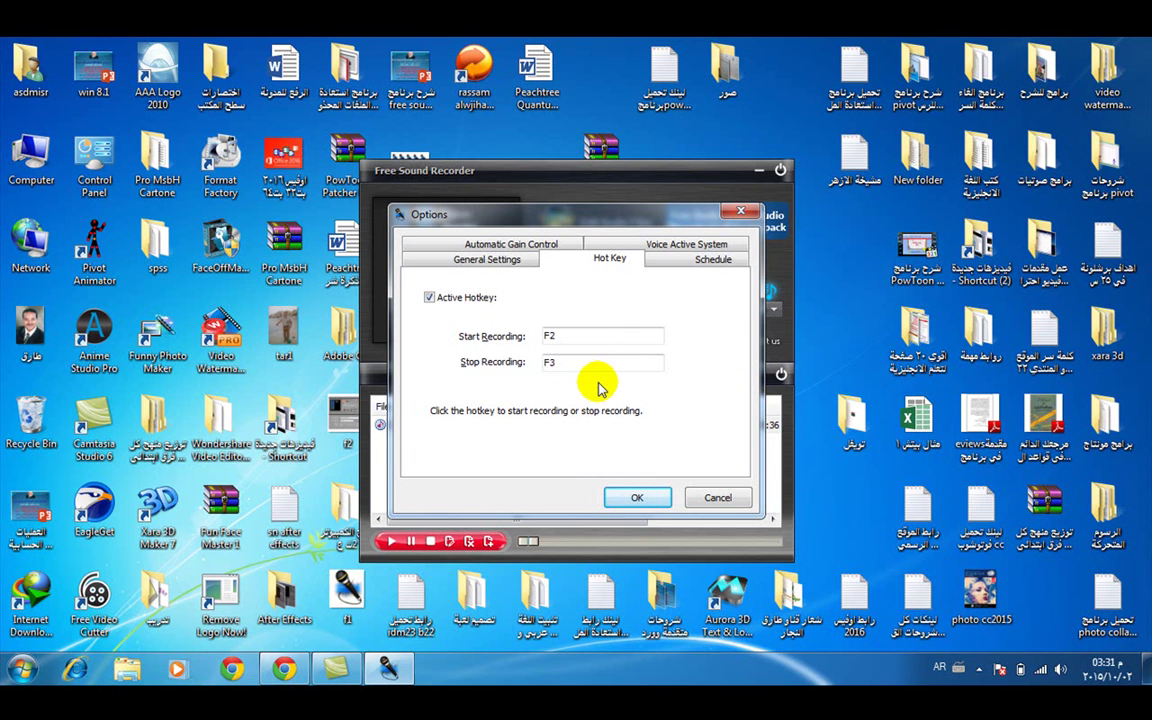
{"action": "left_click", "coordinate": [713, 500]}
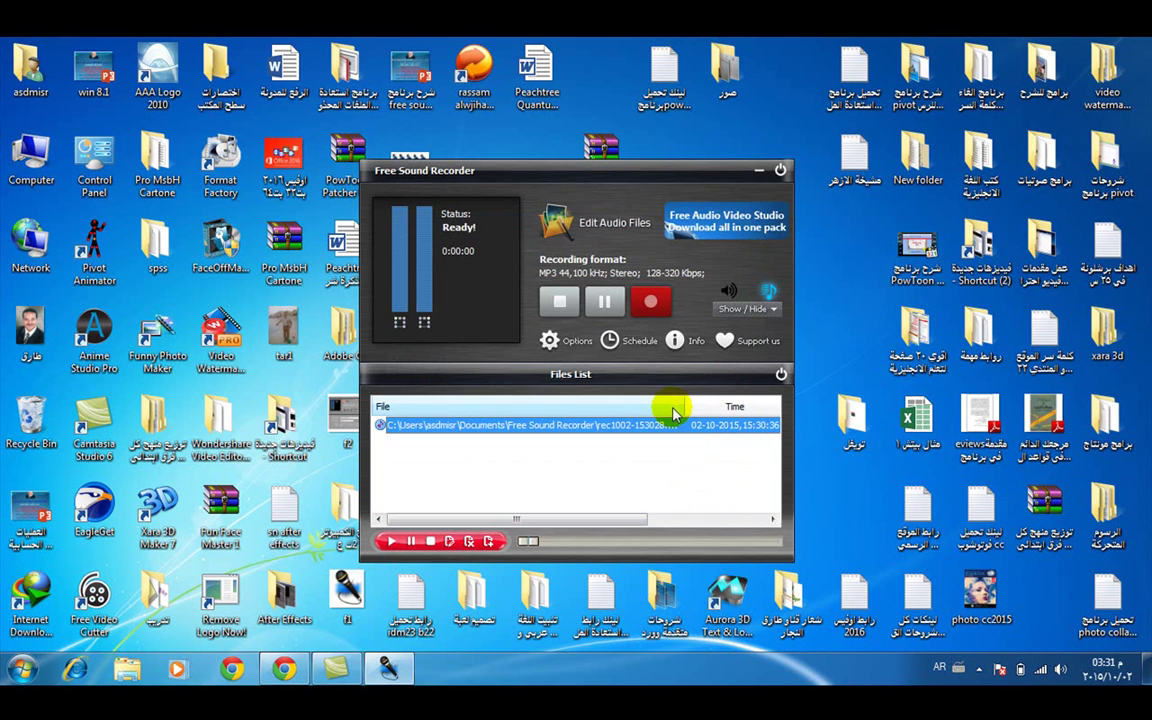